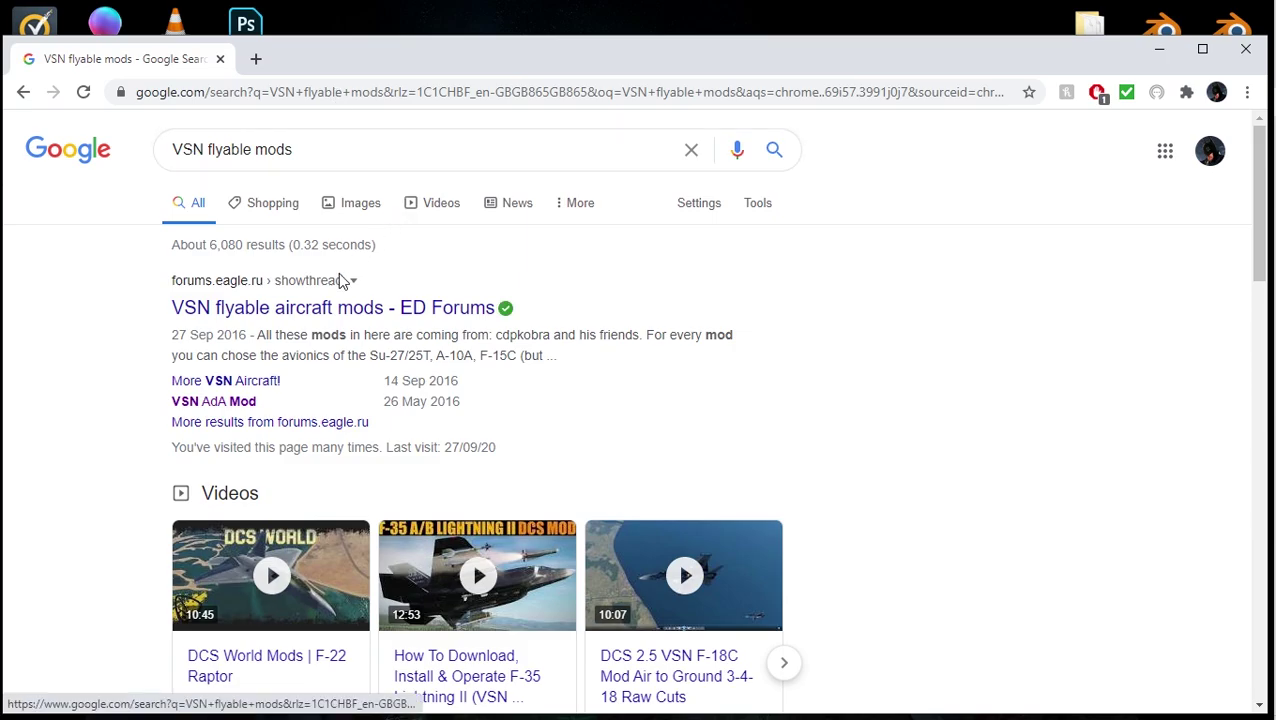
# - Open the VSN flyable aircraft mods forum thread and follow its main download link above the version-specific ones
pyautogui.click(316, 320)
pyautogui.scroll(-15, 316, 358)
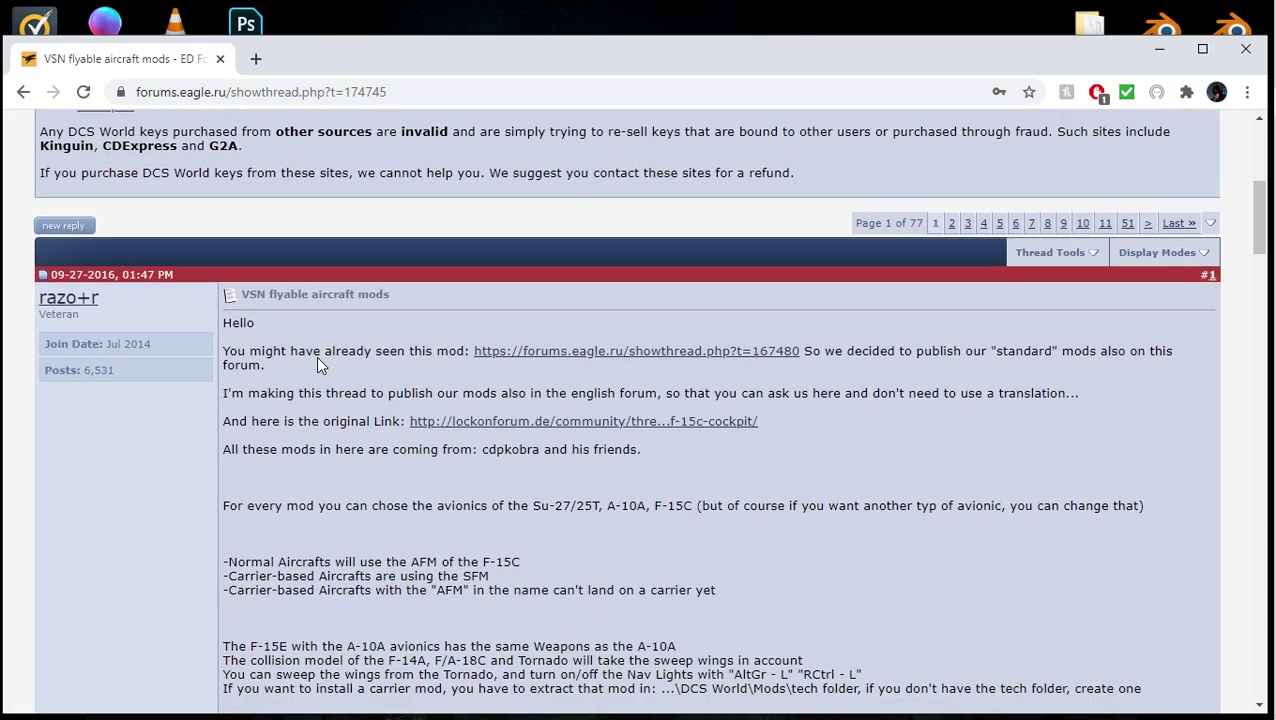
pyautogui.scroll(-8, 345, 360)
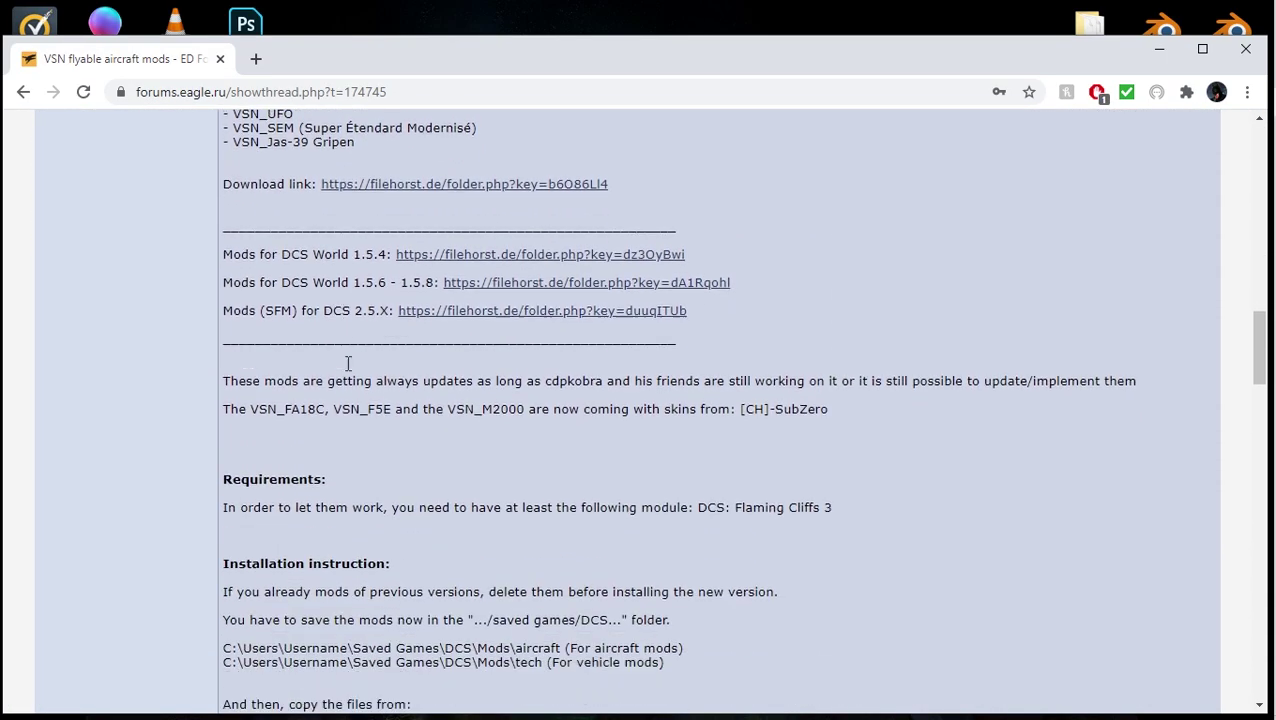
pyautogui.scroll(-4, 366, 365)
pyautogui.scroll(3, 380, 368)
pyautogui.scroll(9, 512, 362)
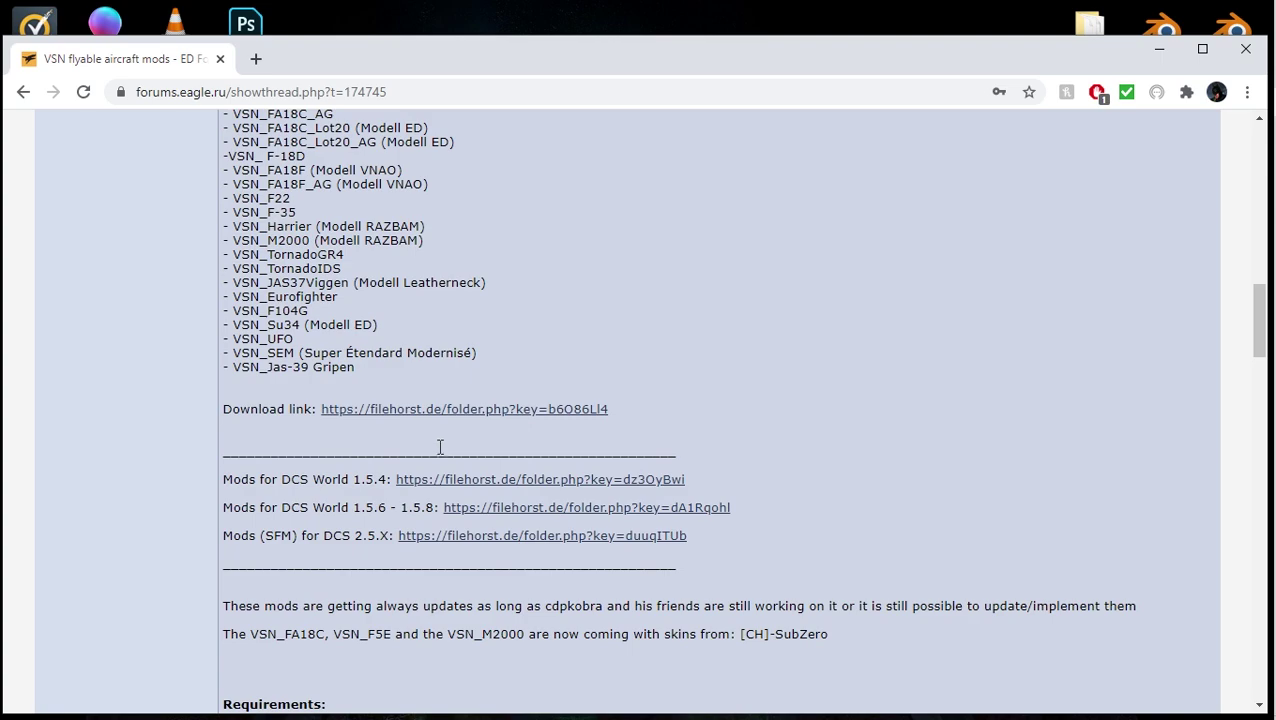
pyautogui.click(430, 410)
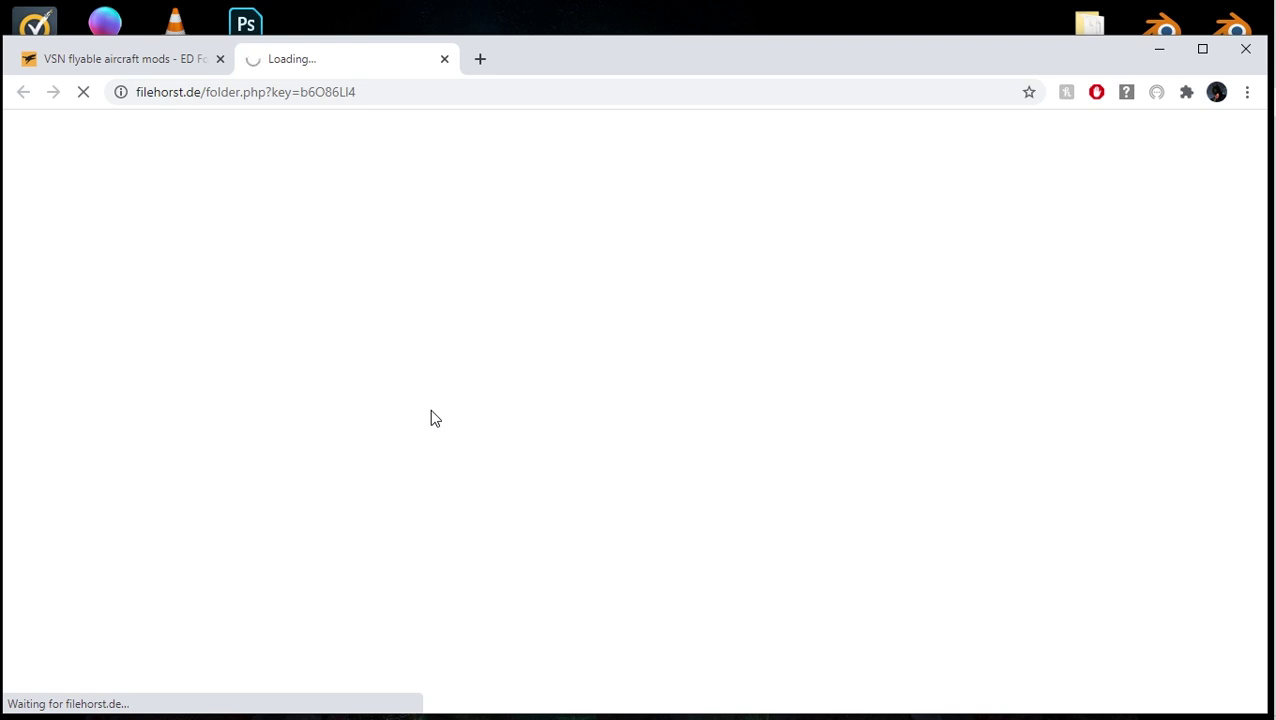
# - Open the download page for VSN_F35 v2.5.6.04.zip from the VSN_Mods stable version folder
pyautogui.scroll(-3, 563, 407)
pyautogui.scroll(-5, 563, 407)
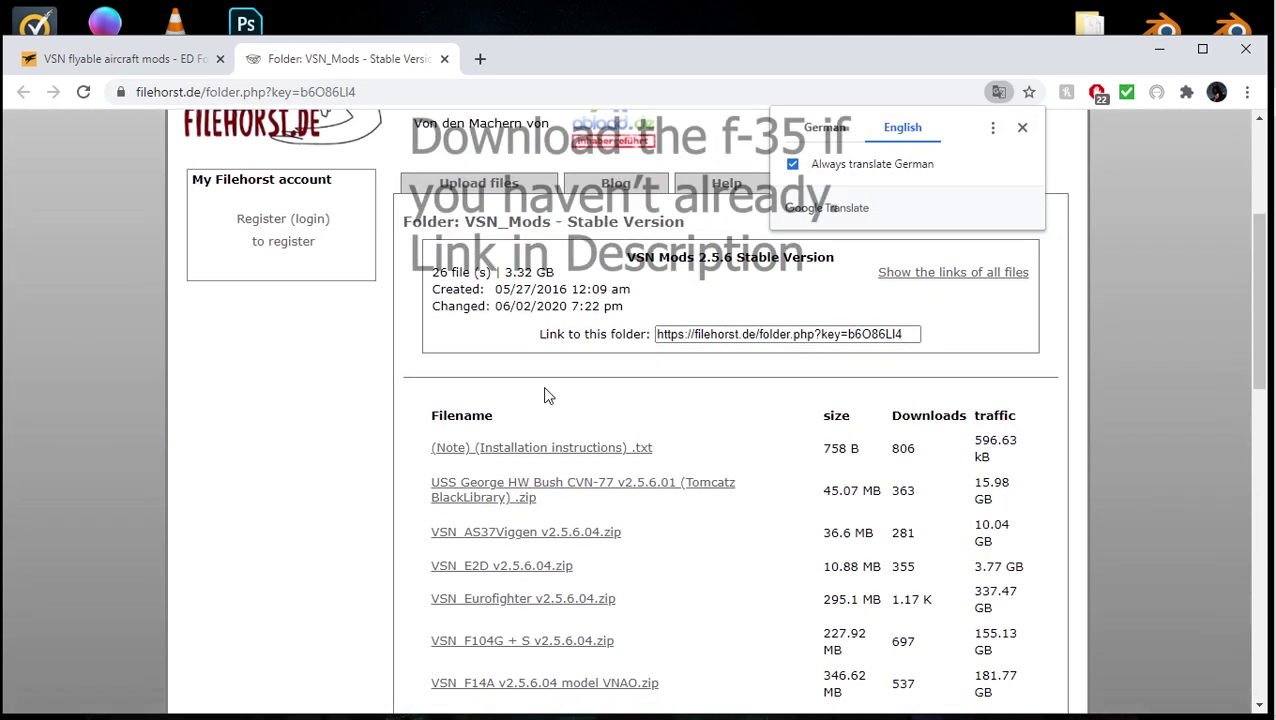
pyautogui.scroll(1, 530, 340)
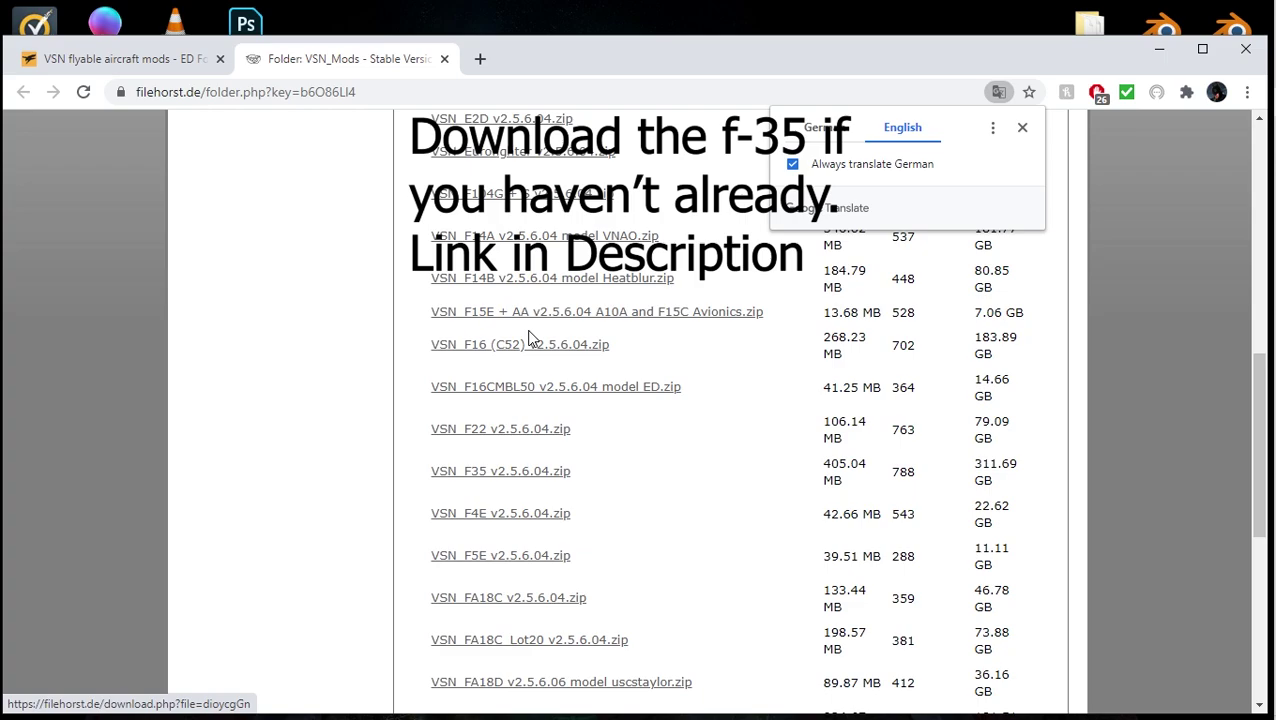
pyautogui.scroll(-1, 540, 345)
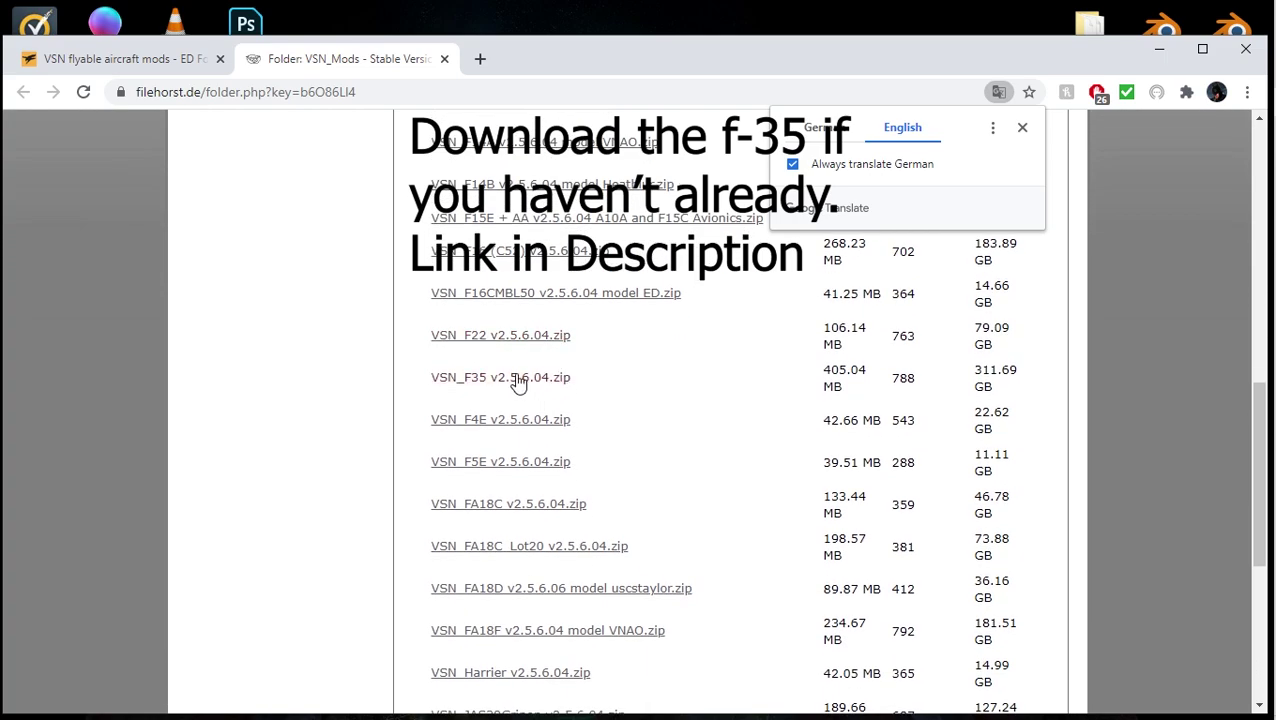
pyautogui.click(518, 383)
# - Proceed through the file host's waiting page and download VSN_F35 v2.5.6.04.zip
pyautogui.scroll(-3, 561, 395)
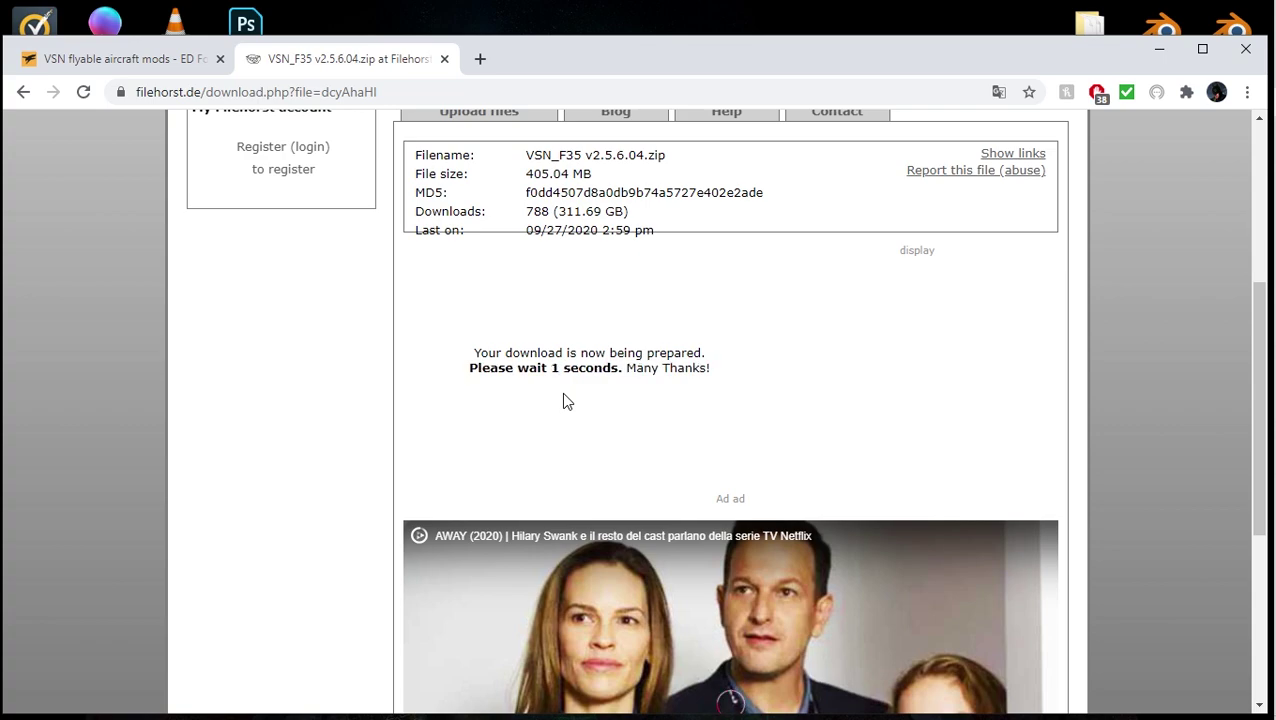
pyautogui.click(596, 357)
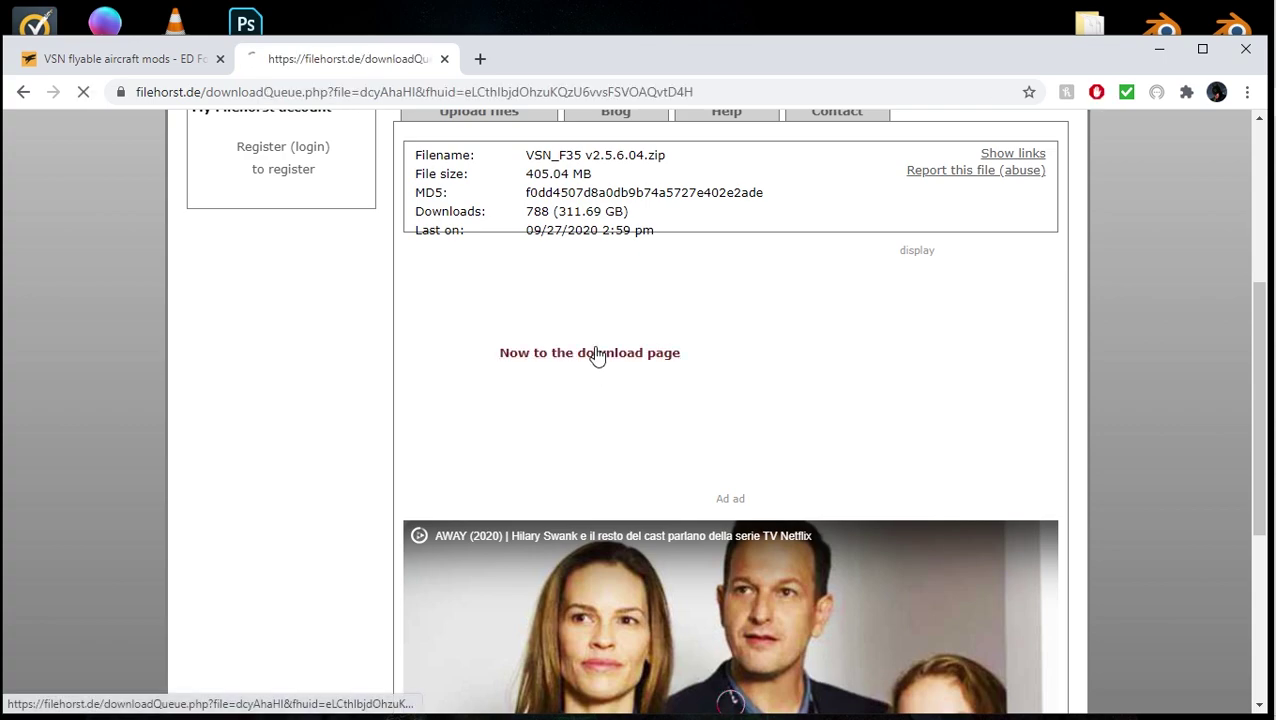
pyautogui.scroll(-3, 544, 451)
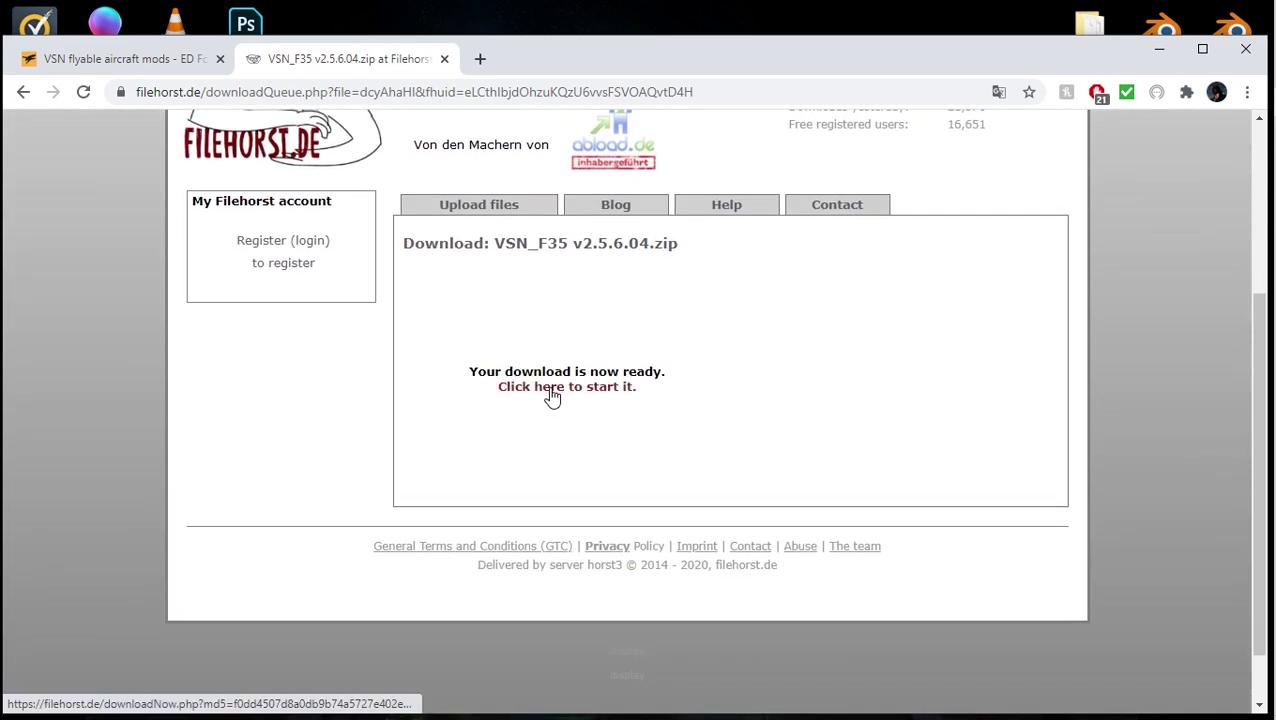
pyautogui.click(552, 390)
pyautogui.click(304, 697)
pyautogui.click(325, 627)
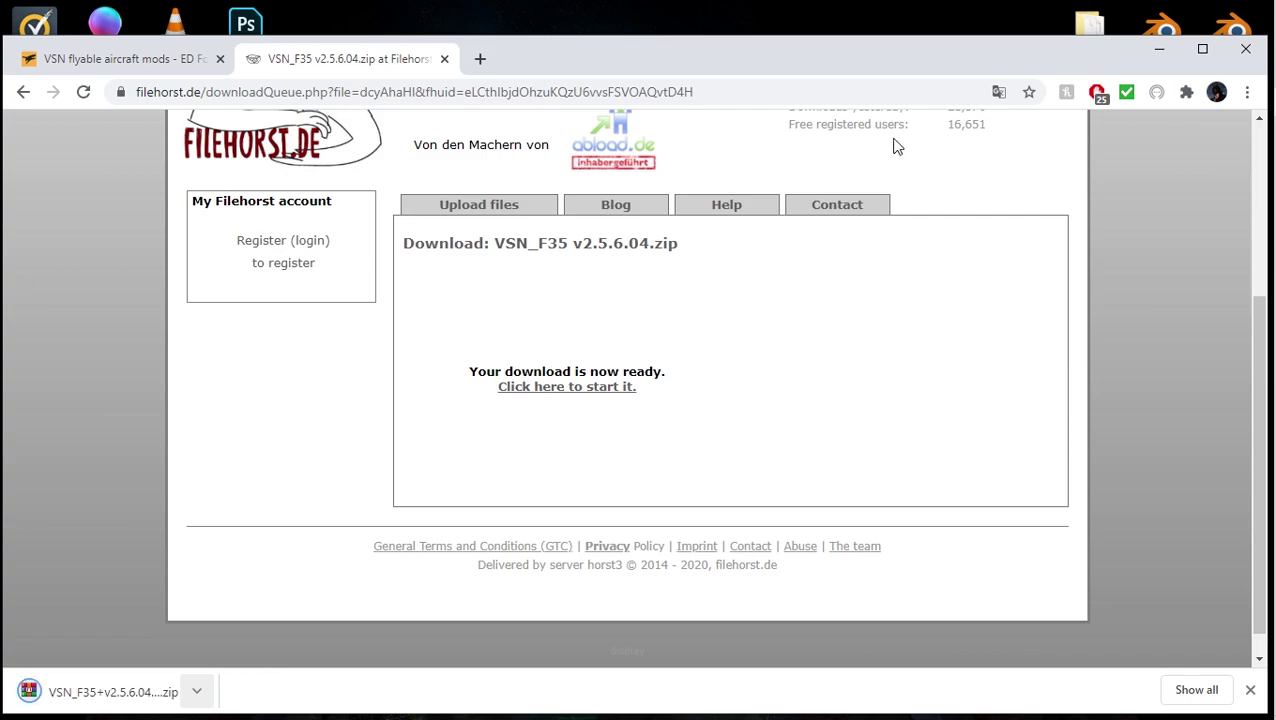
# - Open the downloaded VSN_F35 archive, minimize the browser and shift the archive window up over the desktop
pyautogui.click(131, 692)
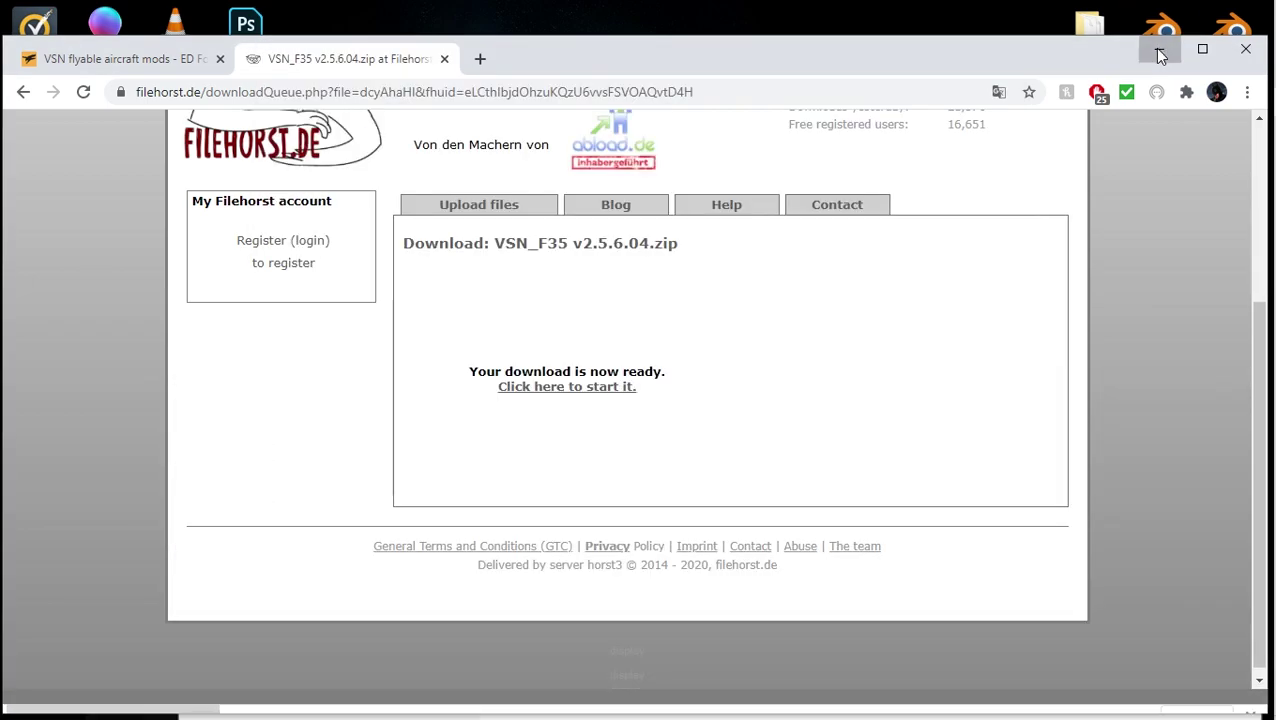
pyautogui.click(1158, 48)
pyautogui.click(992, 61)
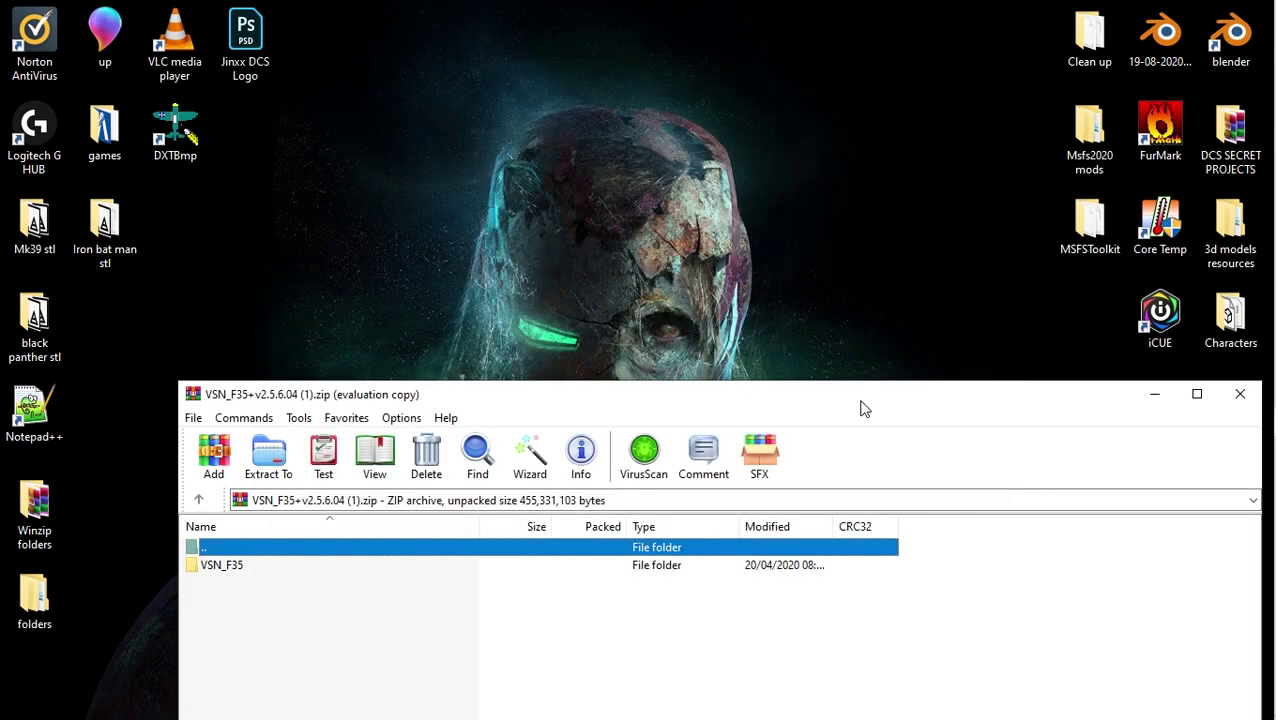
pyautogui.moveTo(862, 405); pyautogui.dragTo(809, 357)
# - Open the archive's VSN_F35 folder and check the contents of its Textures subfolder, returning to VSN_F35
pyautogui.click(177, 522)
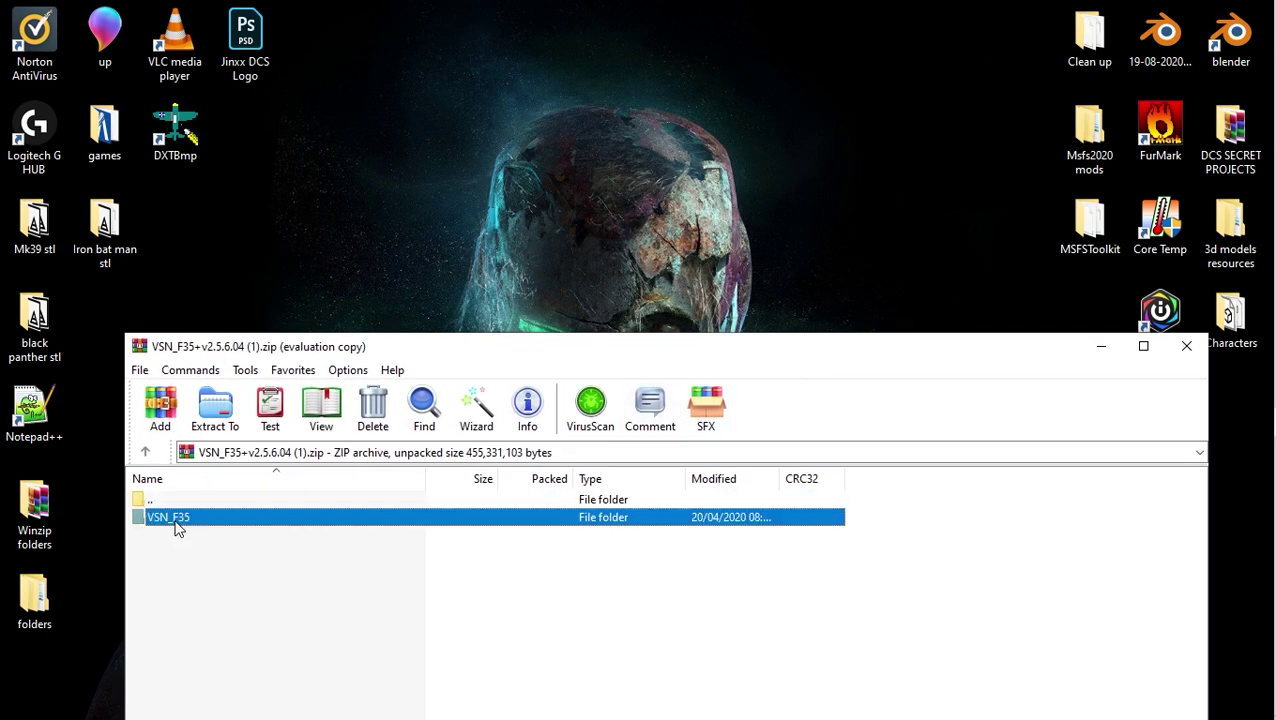
pyautogui.doubleClick(200, 522)
pyautogui.scroll(-2, 199, 521)
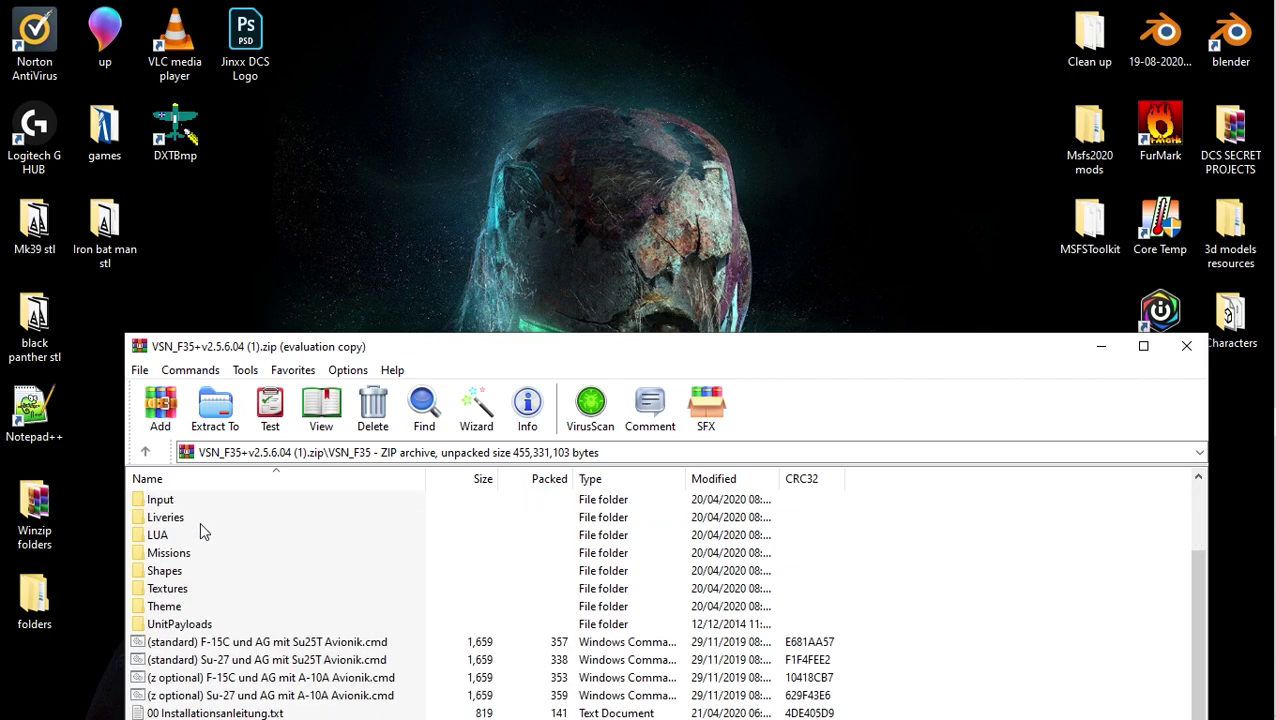
pyautogui.doubleClick(167, 589)
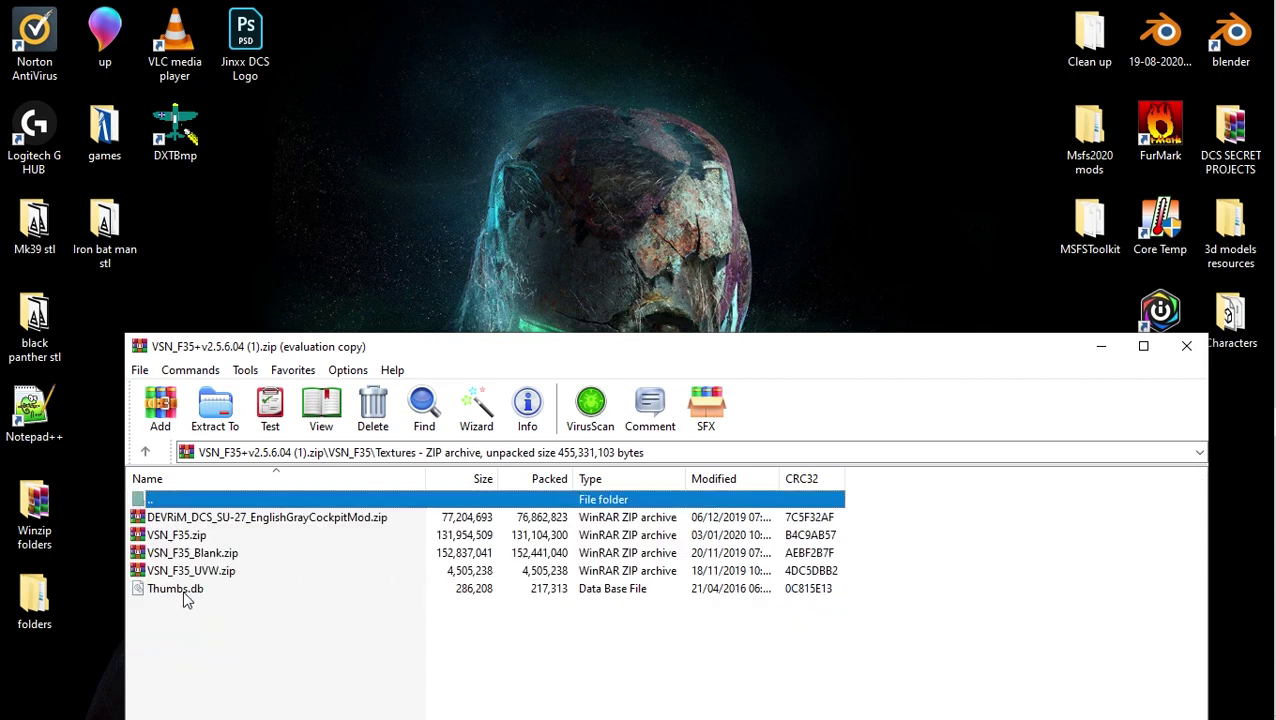
pyautogui.press('BackSpace')
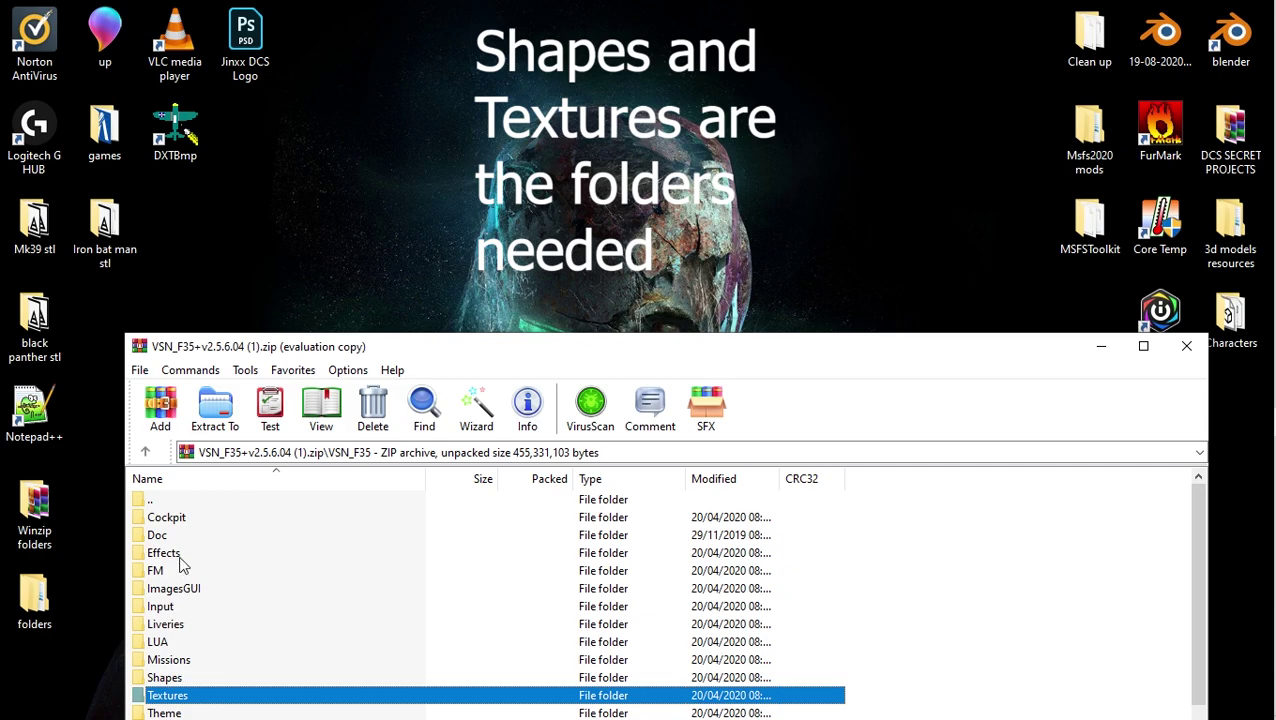
# - Extract the Shapes and Textures folders together from the archive onto the desktop
pyautogui.click(177, 680)
pyautogui.keyDown('ctrl'); pyautogui.click(181, 698); pyautogui.keyUp('ctrl')
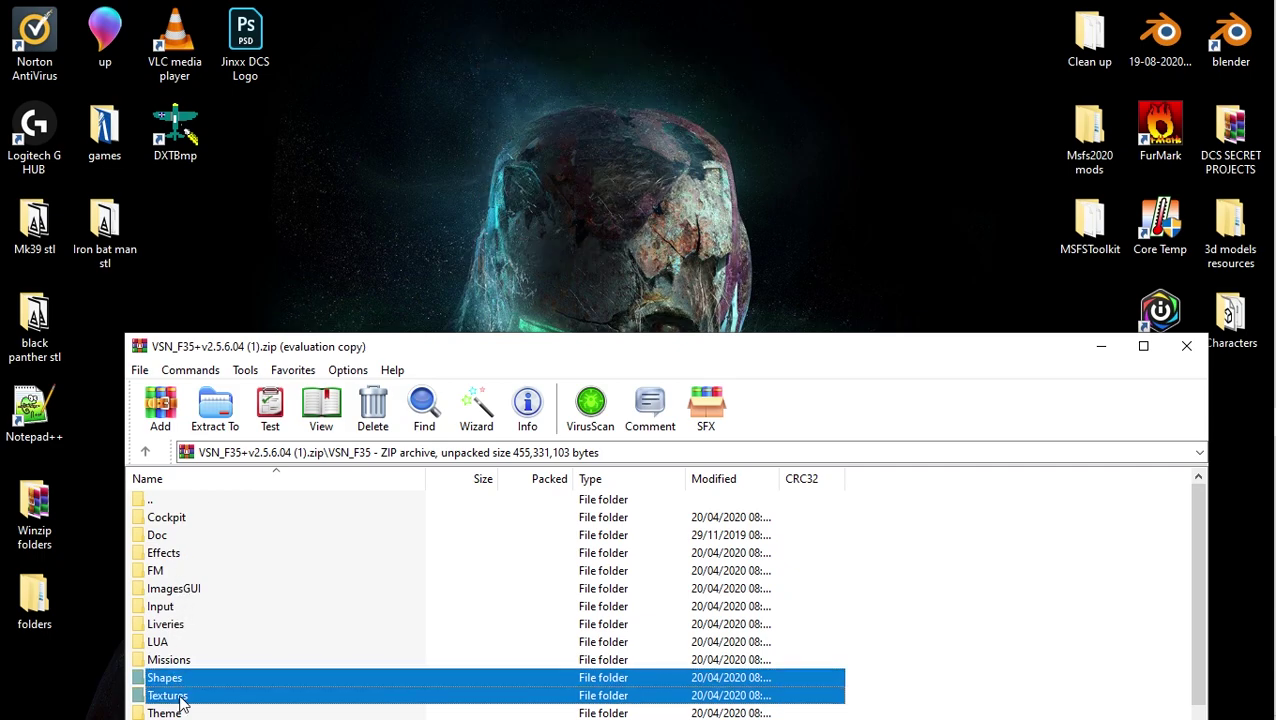
pyautogui.scroll(-2, 240, 640)
pyautogui.scroll(2, 255, 570)
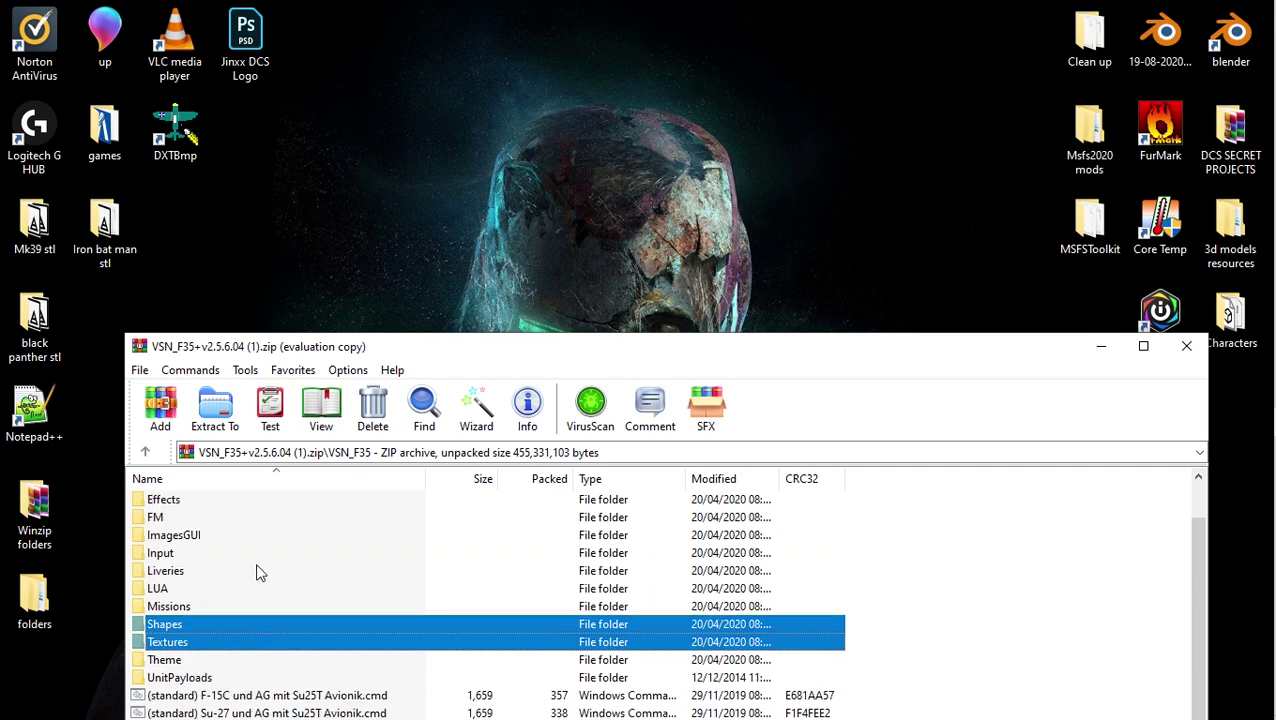
pyautogui.moveTo(185, 693); pyautogui.dragTo(452, 454)
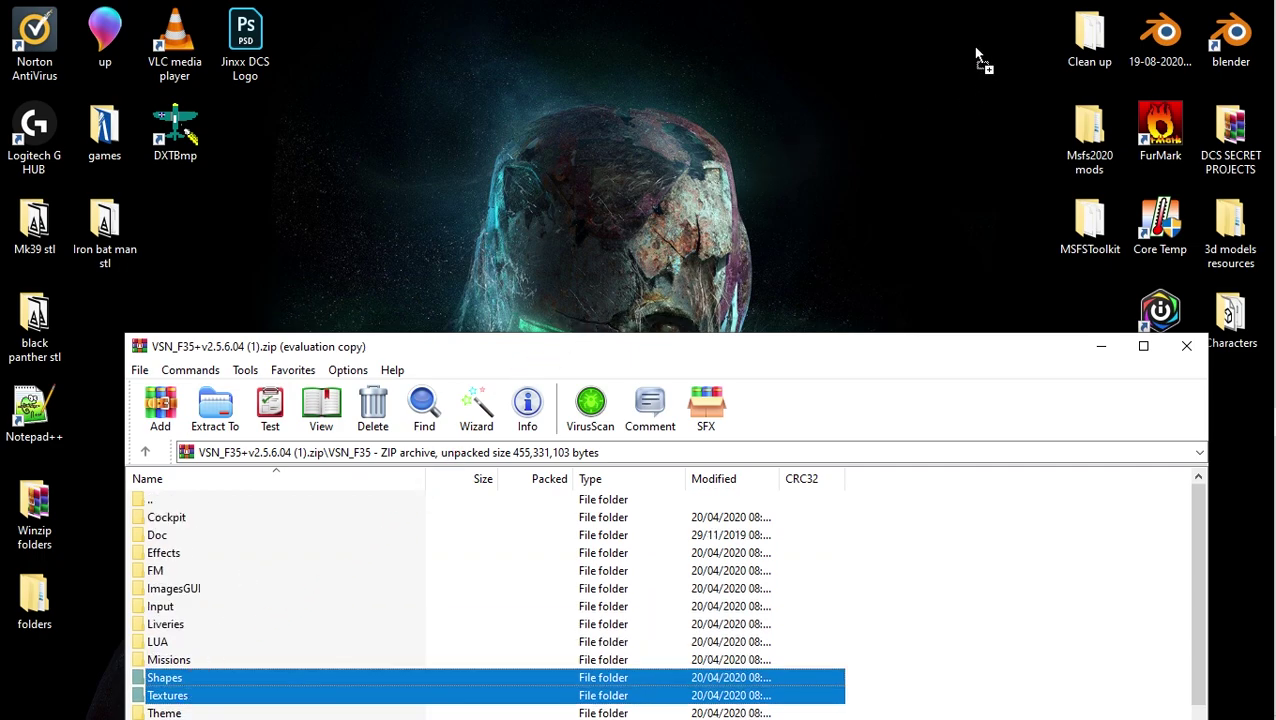
pyautogui.moveTo(978, 55); pyautogui.dragTo(985, 40)
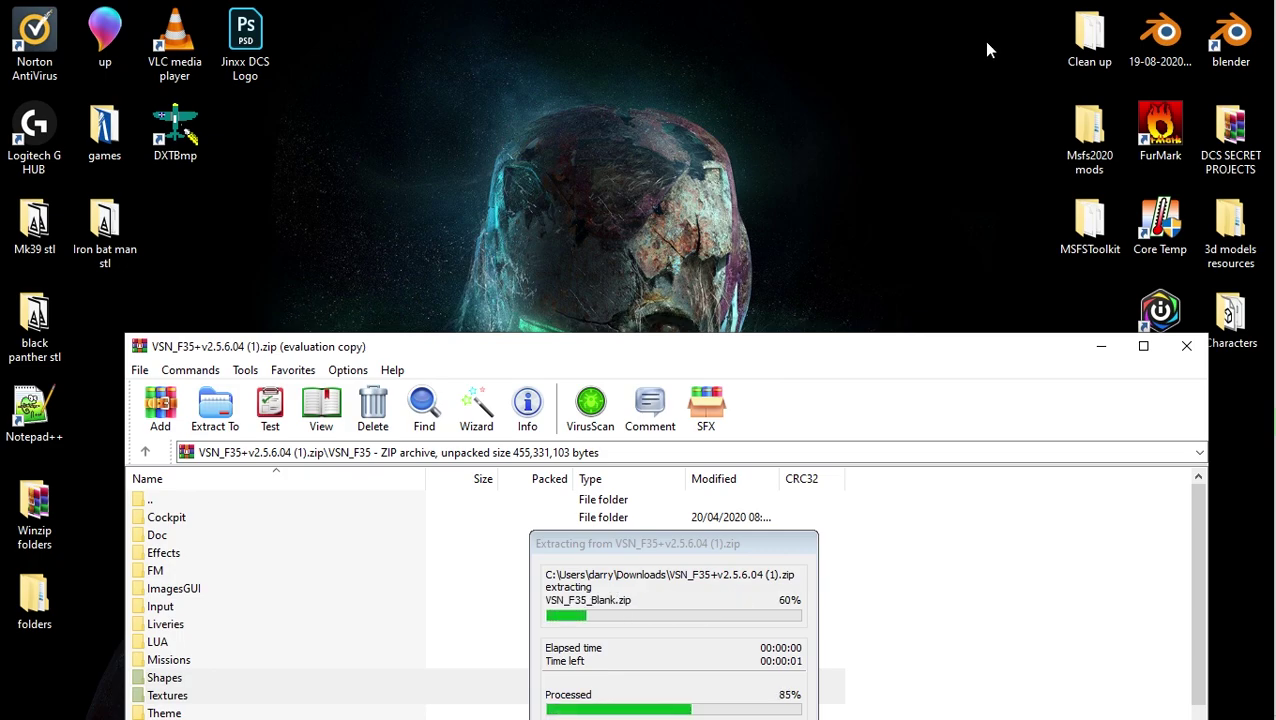
# - Place the extracted Textures and Shapes folders in the middle of the desktop and close the archive
pyautogui.moveTo(1016, 55); pyautogui.dragTo(665, 55)
pyautogui.click(840, 253)
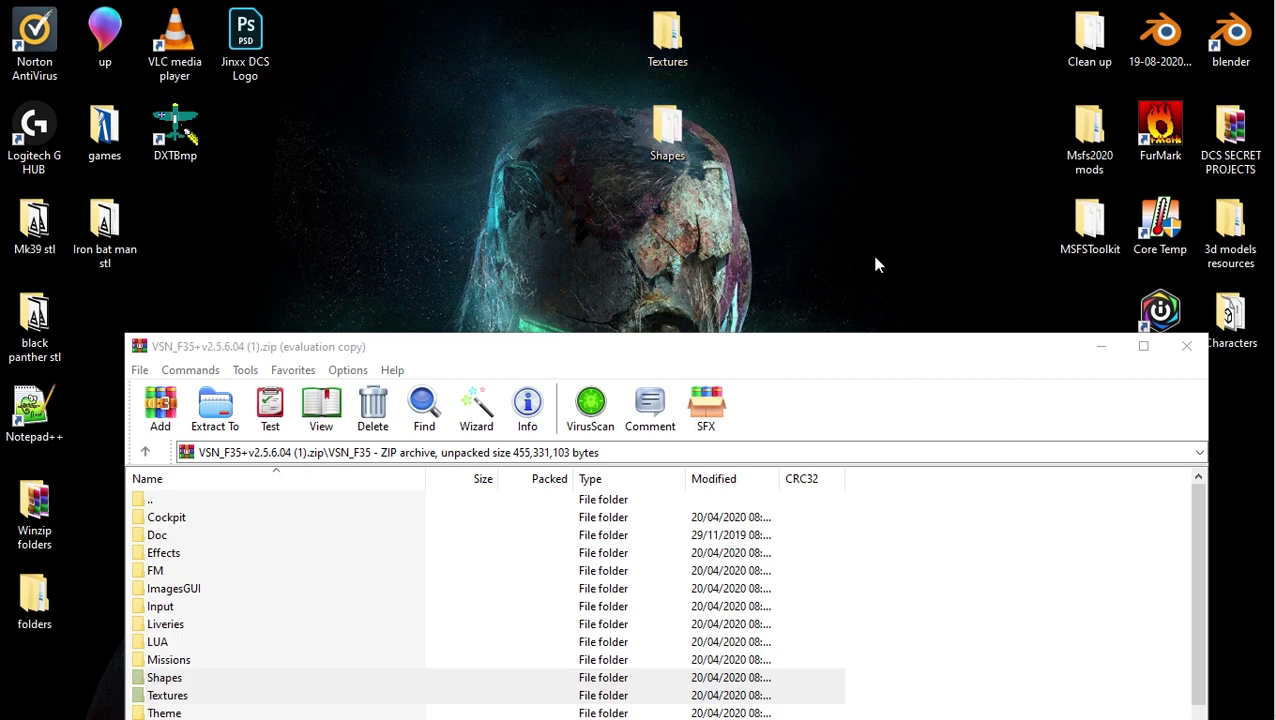
pyautogui.click(1172, 354)
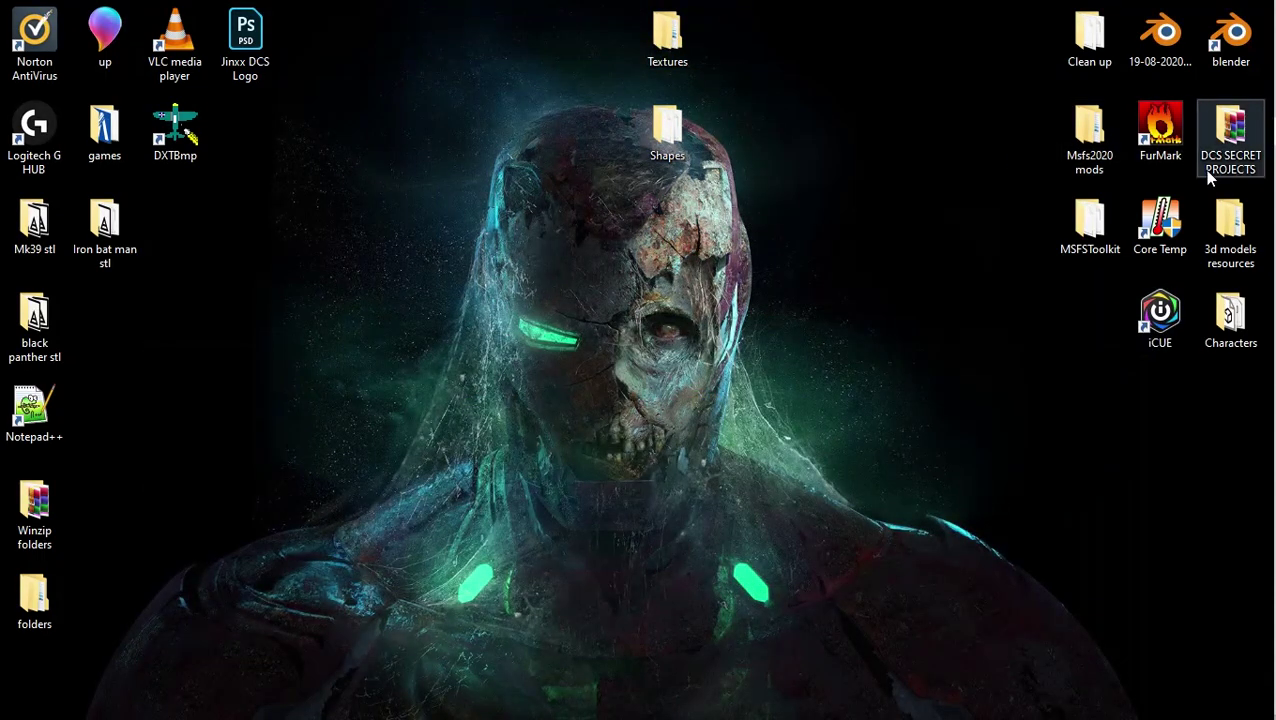
# - Open File Explorer and go to SteamLibrary\steamapps\common\DCSWorld on the Stuff (G:) drive
pyautogui.press('super+e')
pyautogui.moveTo(854, 703); pyautogui.dragTo(559, 169)
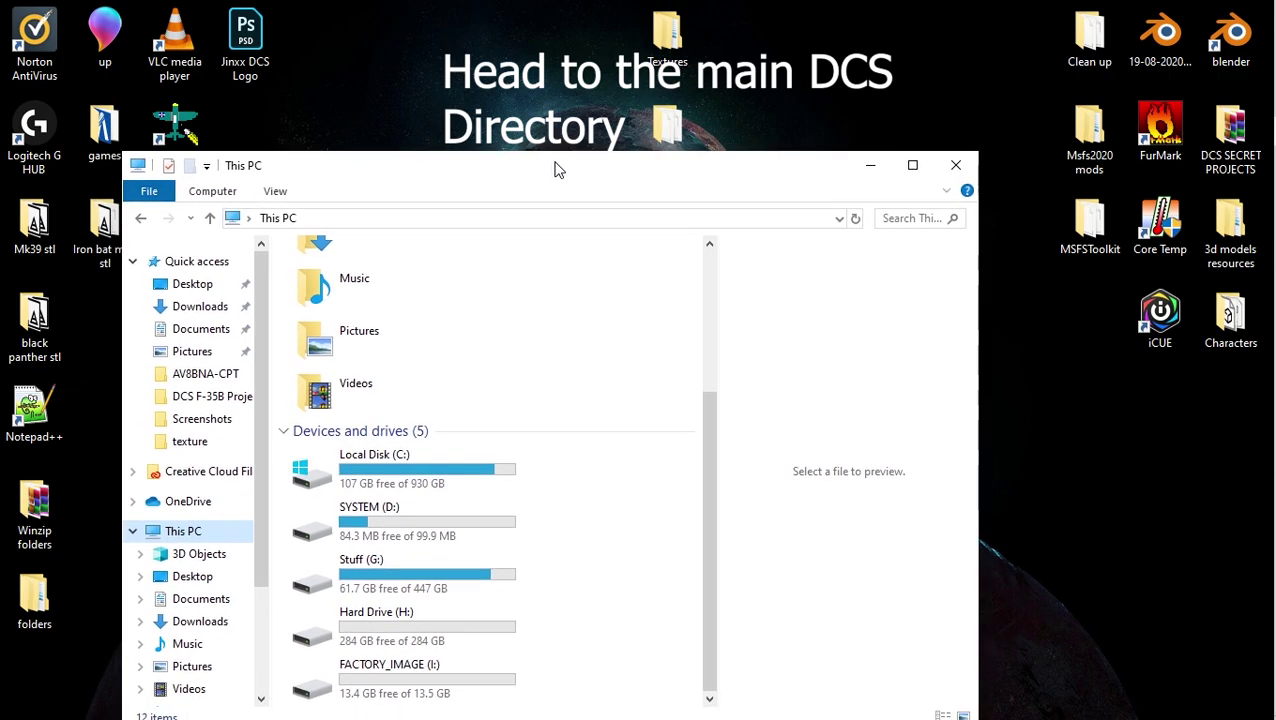
pyautogui.doubleClick(393, 590)
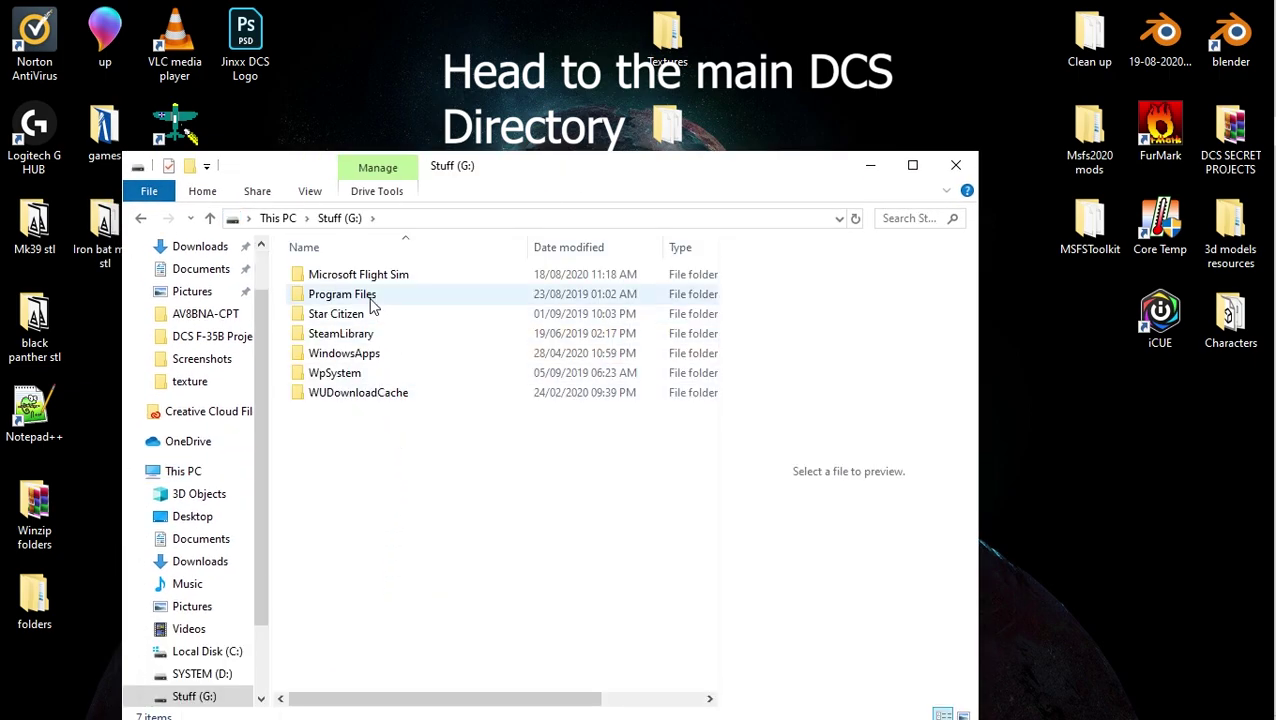
pyautogui.click(363, 335)
pyautogui.doubleClick(363, 335)
pyautogui.doubleClick(365, 275)
pyautogui.click(367, 275)
pyautogui.doubleClick(367, 275)
pyautogui.doubleClick(367, 274)
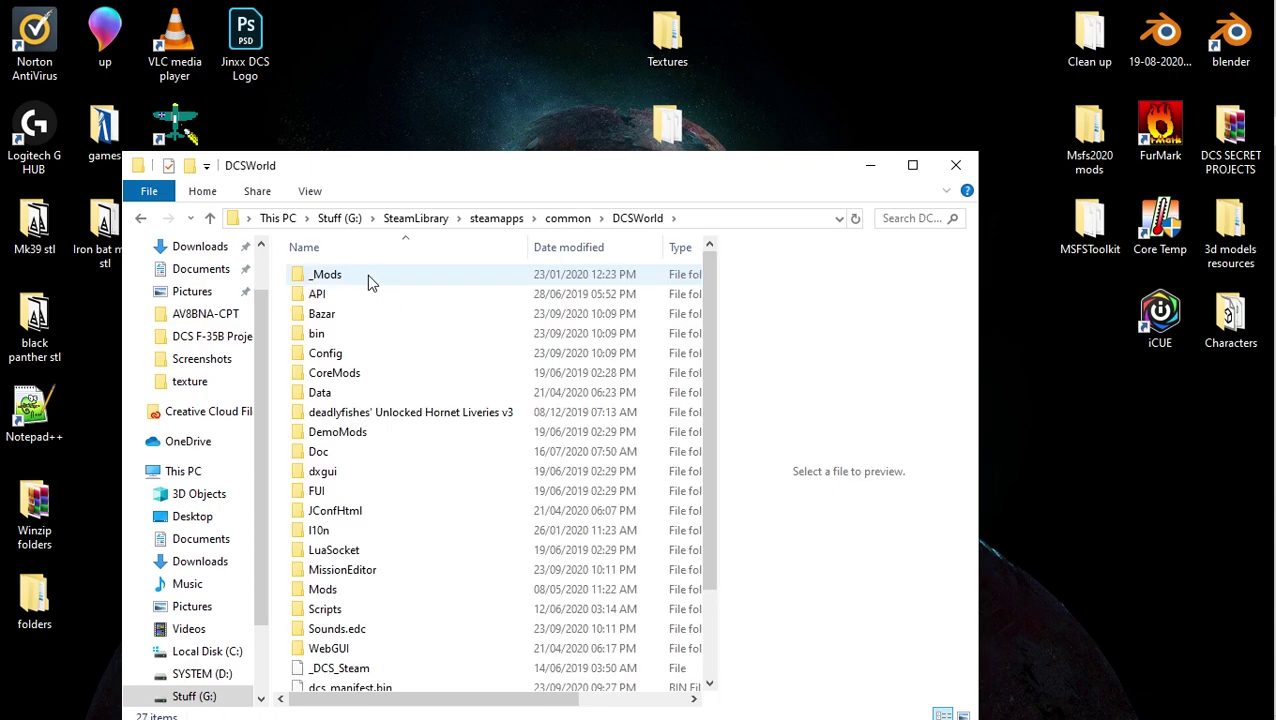
# - Open the CoreMods\aircraft\AV8BNA folder and move its window aside to uncover the desktop
pyautogui.doubleClick(390, 373)
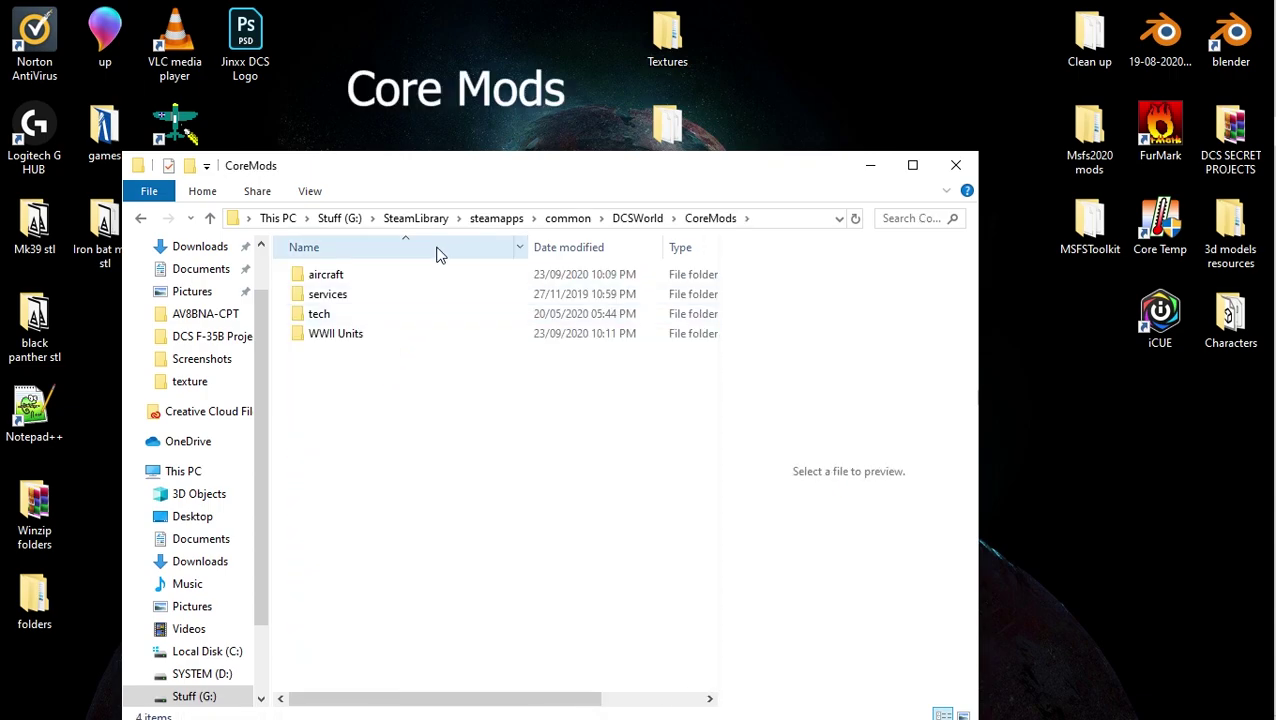
pyautogui.doubleClick(385, 274)
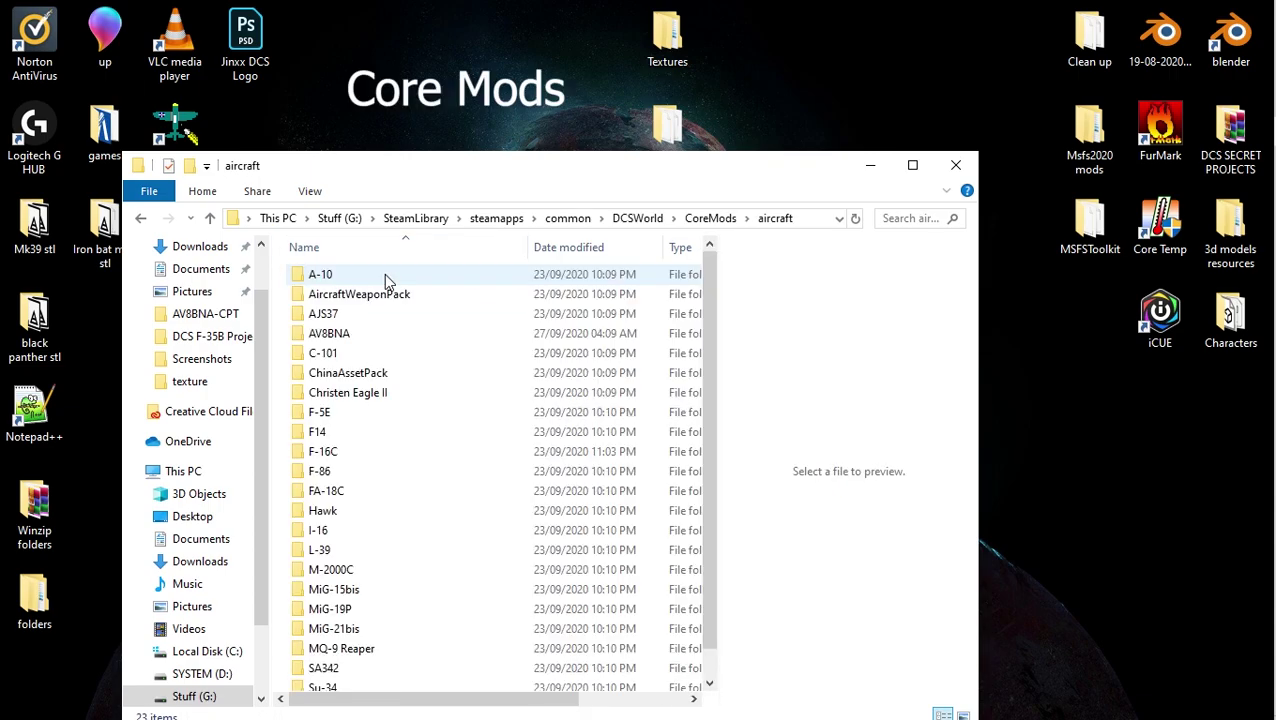
pyautogui.doubleClick(354, 332)
pyautogui.moveTo(561, 165); pyautogui.dragTo(1001, 192)
# - Examine AV8BNA.edm among the model files in the AV8BNA Shapes folder, then return to AV8BNA
pyautogui.click(785, 380)
pyautogui.doubleClick(785, 380)
pyautogui.click(806, 358)
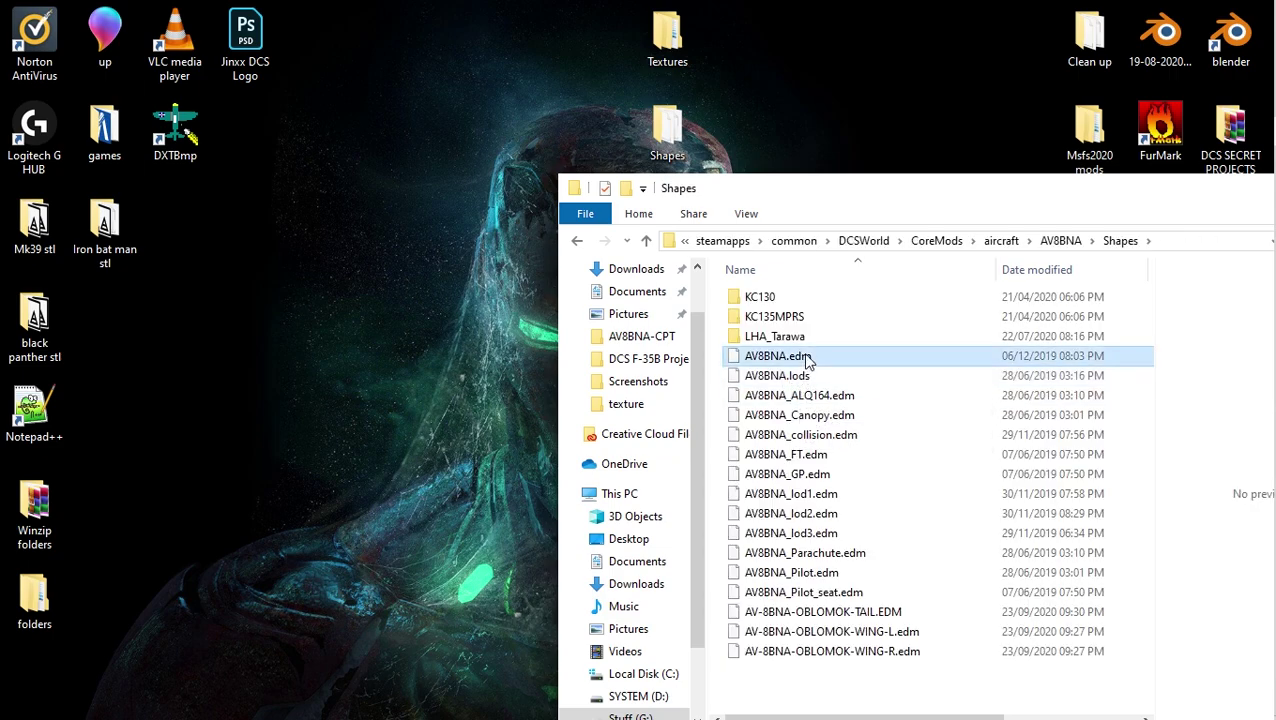
pyautogui.press('BackSpace')
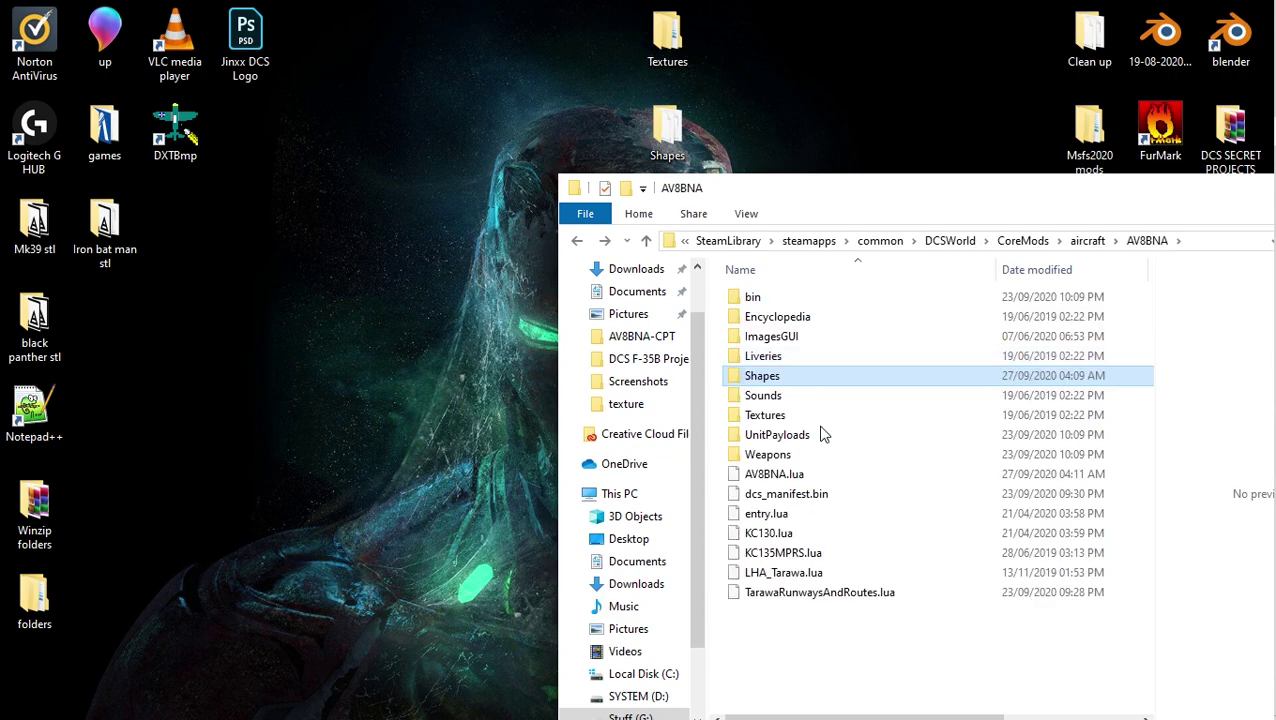
# - Open the extracted Shapes folder from the desktop and move vsn_f35b.edm out of it onto the desktop
pyautogui.moveTo(667, 130); pyautogui.dragTo(315, 218)
pyautogui.doubleClick(315, 218)
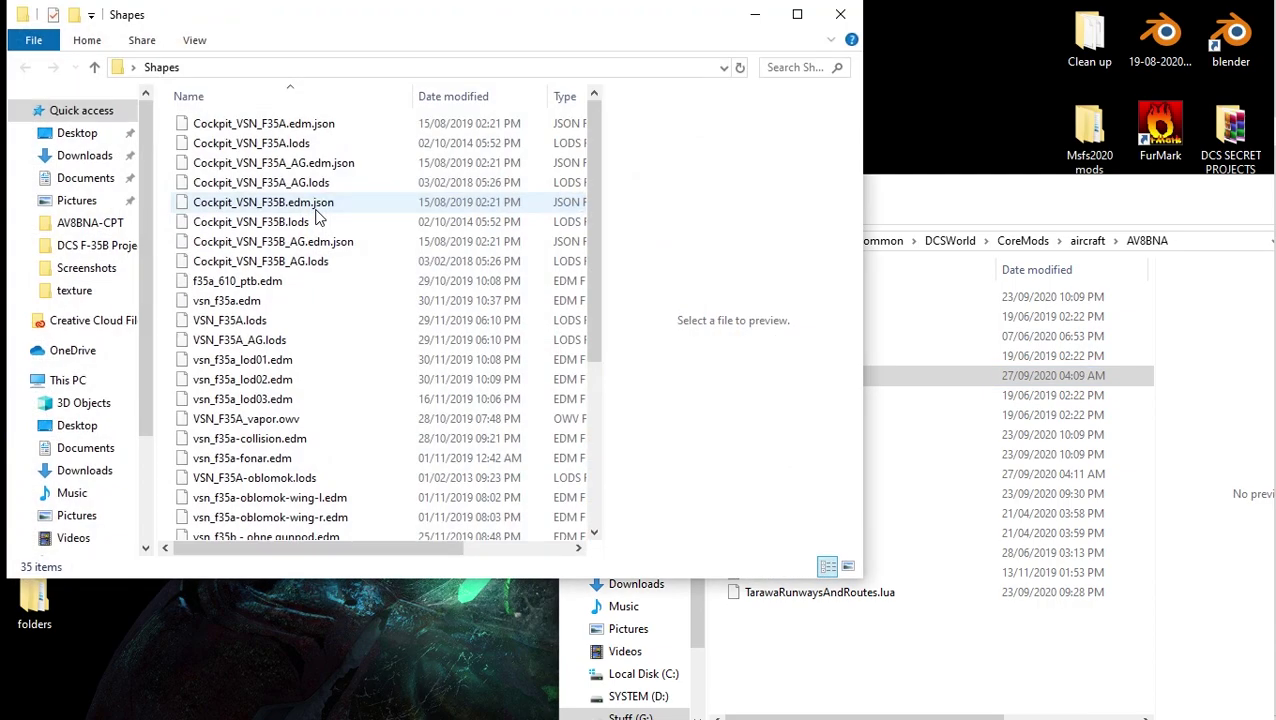
pyautogui.scroll(-4, 318, 207)
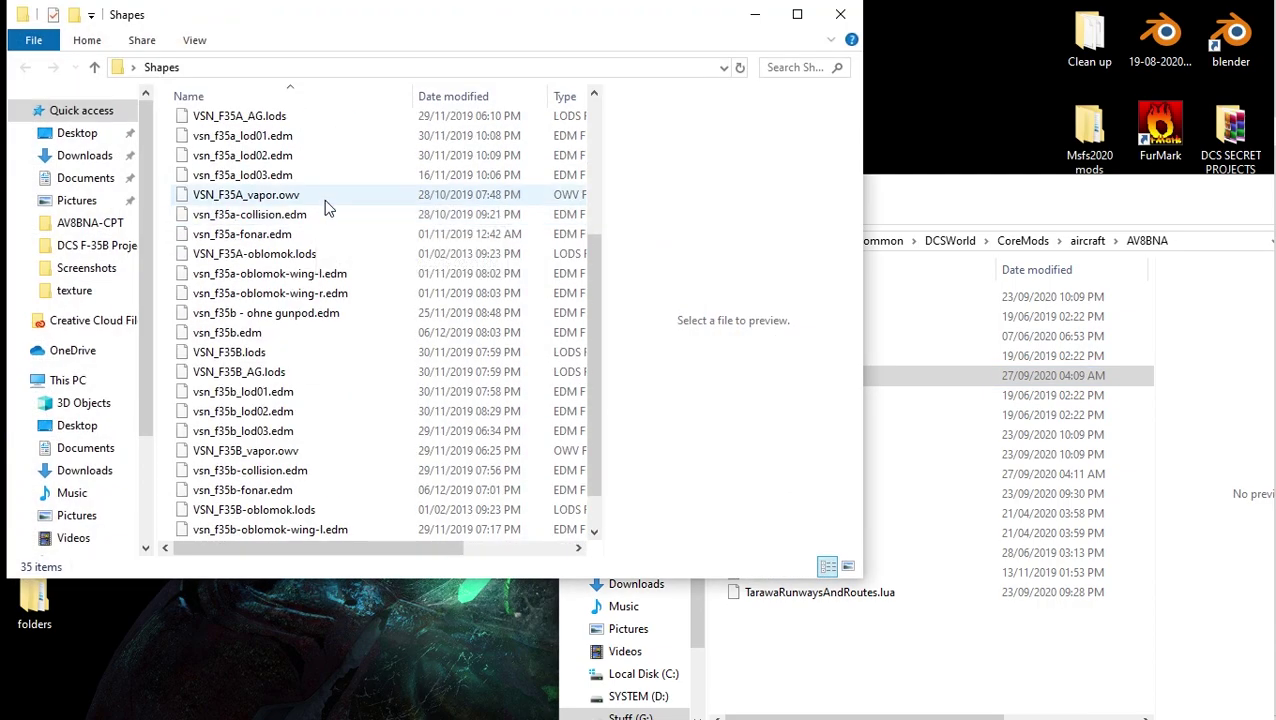
pyautogui.scroll(-1, 317, 218)
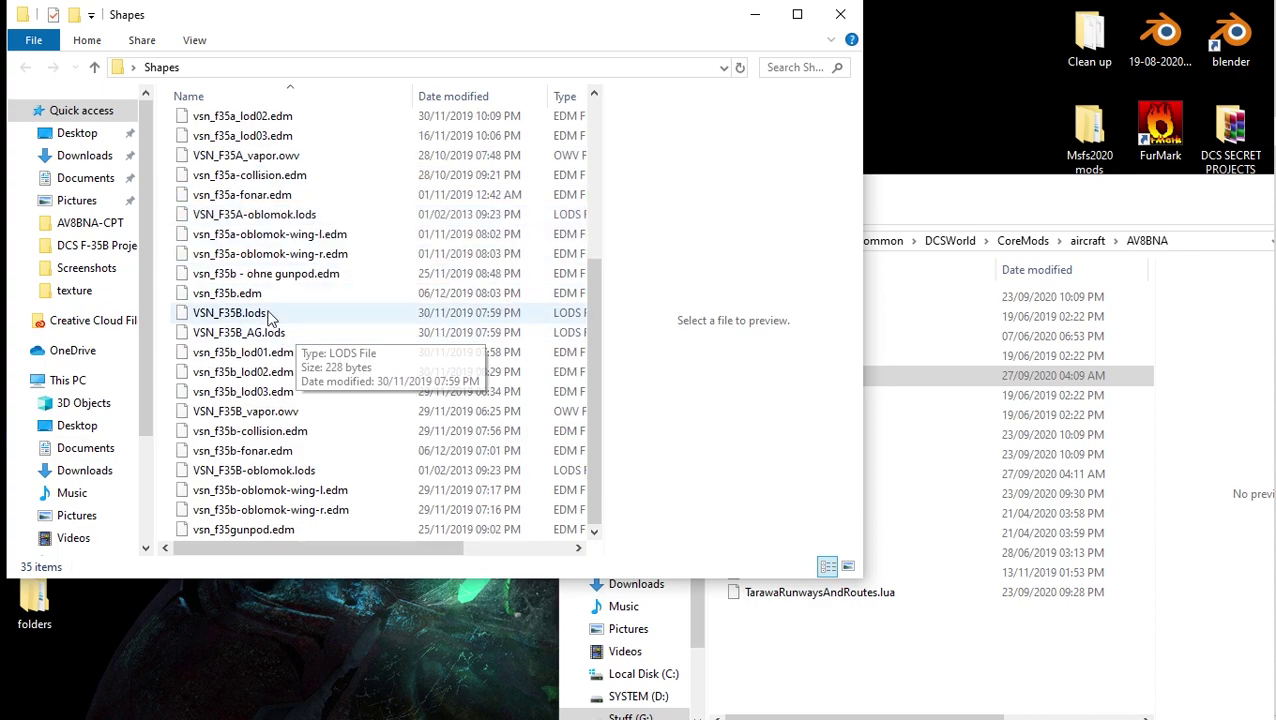
pyautogui.click(232, 295)
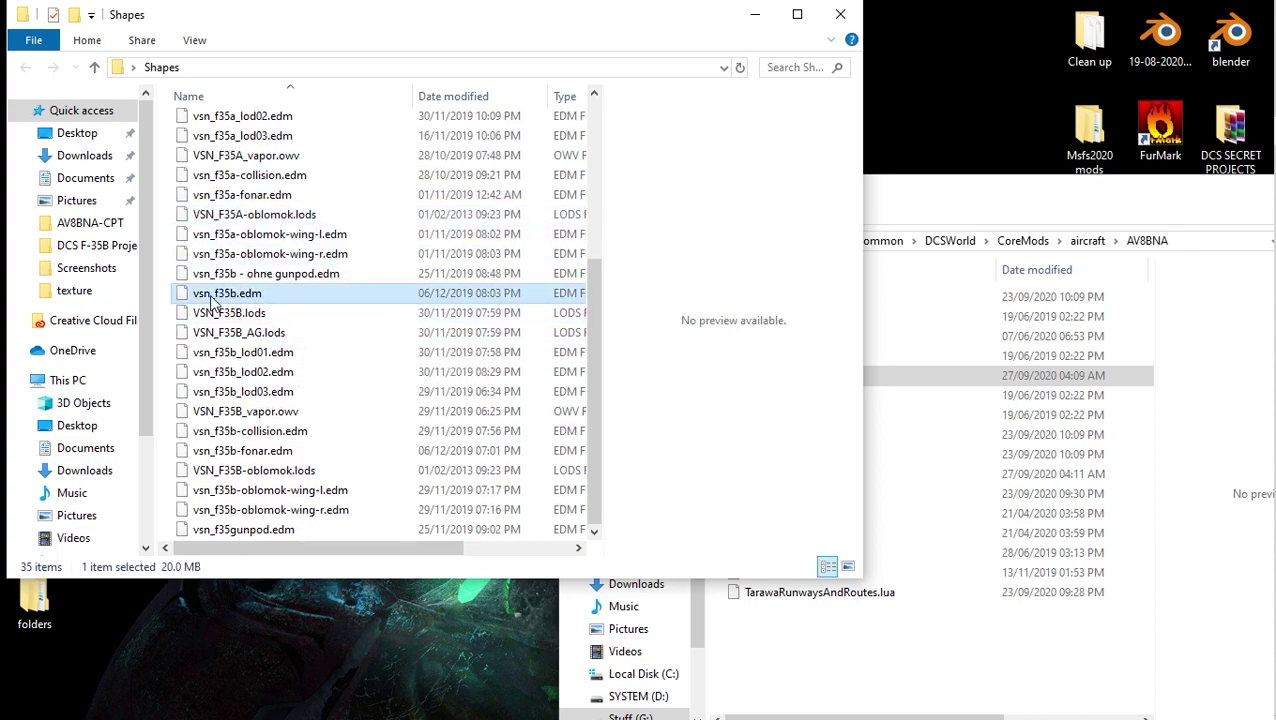
pyautogui.moveTo(272, 292); pyautogui.dragTo(447, 647)
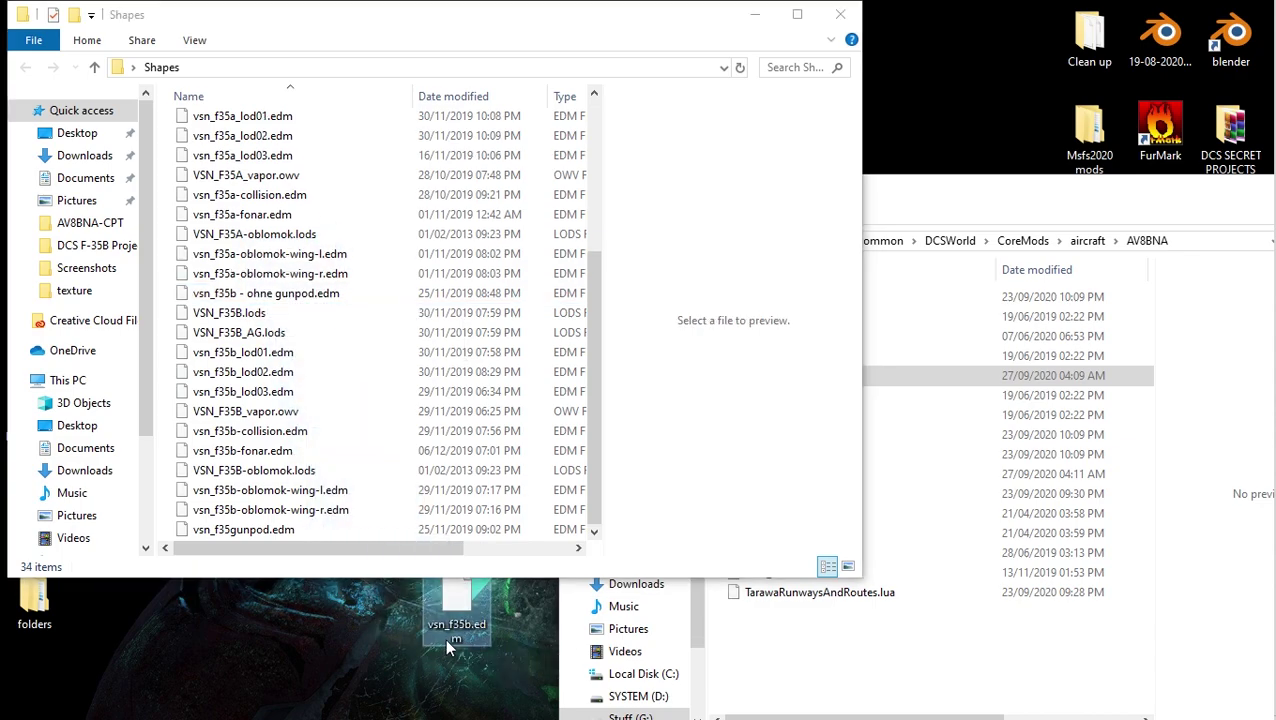
# - Rename the desktop file vsn_f35b.edm with the name copied from AV8BNA.edm in the AV8BNA Shapes folder
pyautogui.click(755, 14)
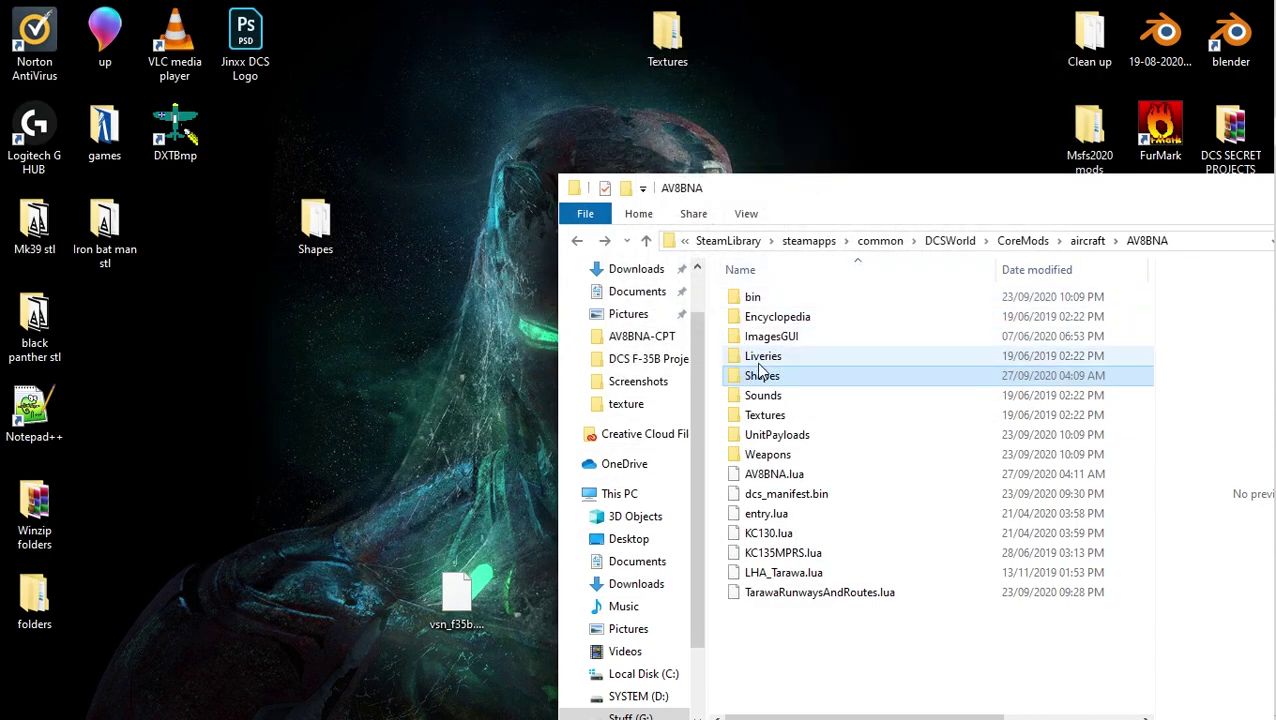
pyautogui.doubleClick(764, 376)
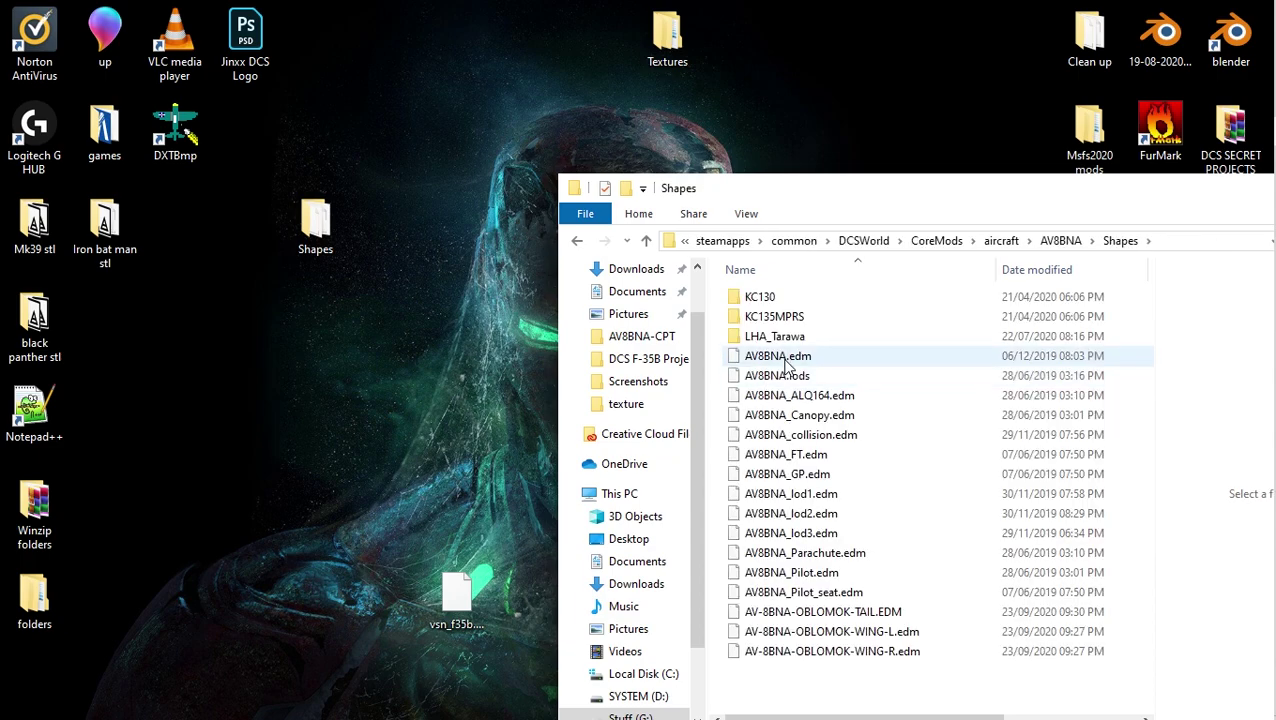
pyautogui.click(786, 362)
pyautogui.click(781, 360)
pyautogui.hotkey('ctrl', 'c')
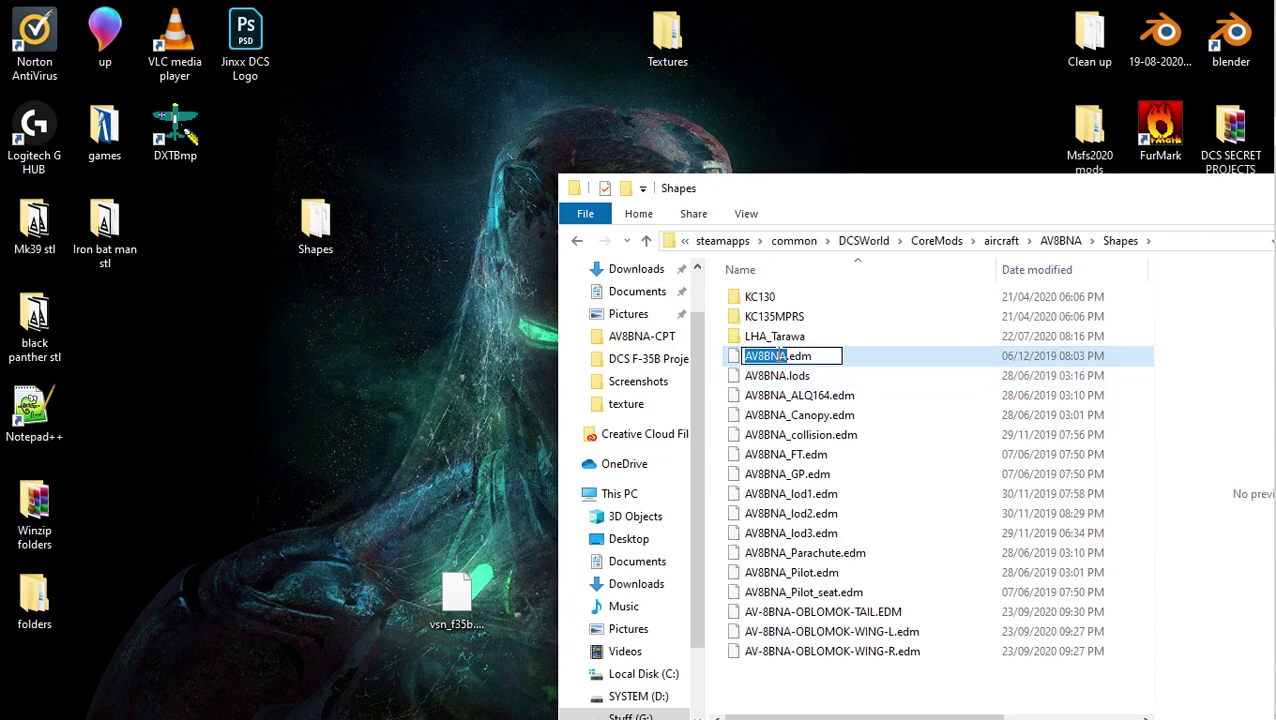
pyautogui.click(460, 628)
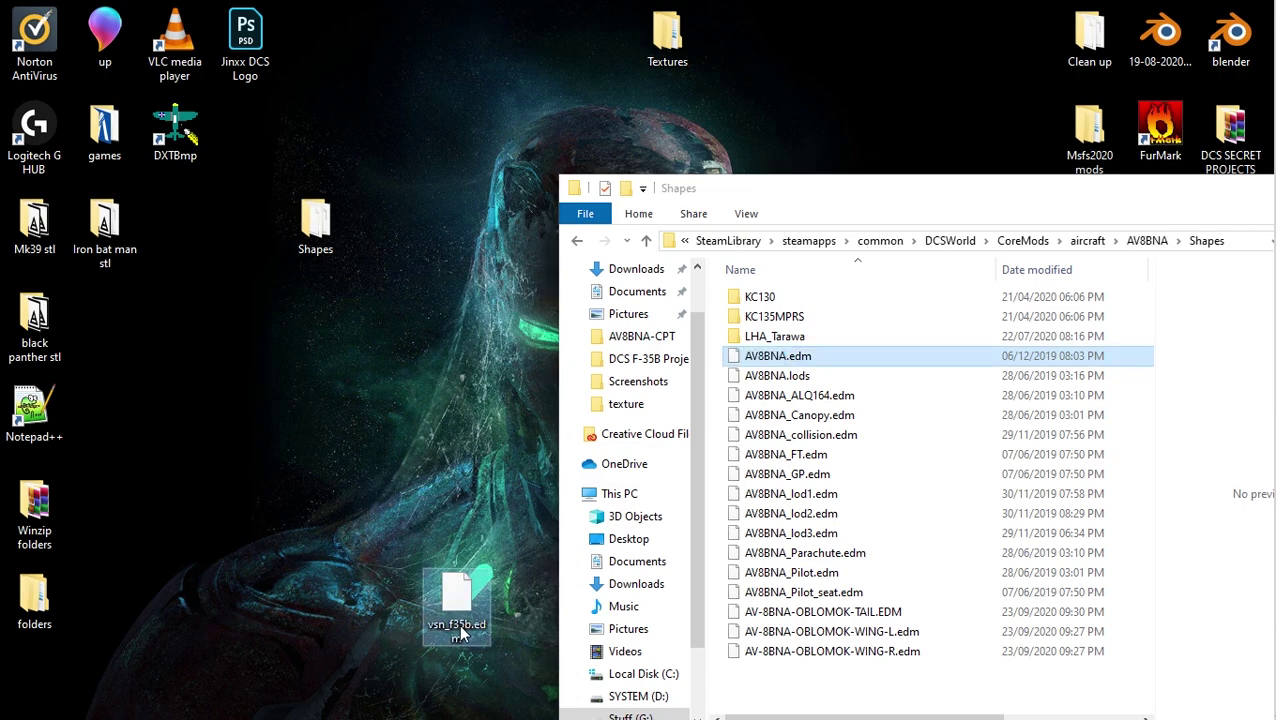
pyautogui.click(459, 628)
pyautogui.hotkey('ctrl', 'v')
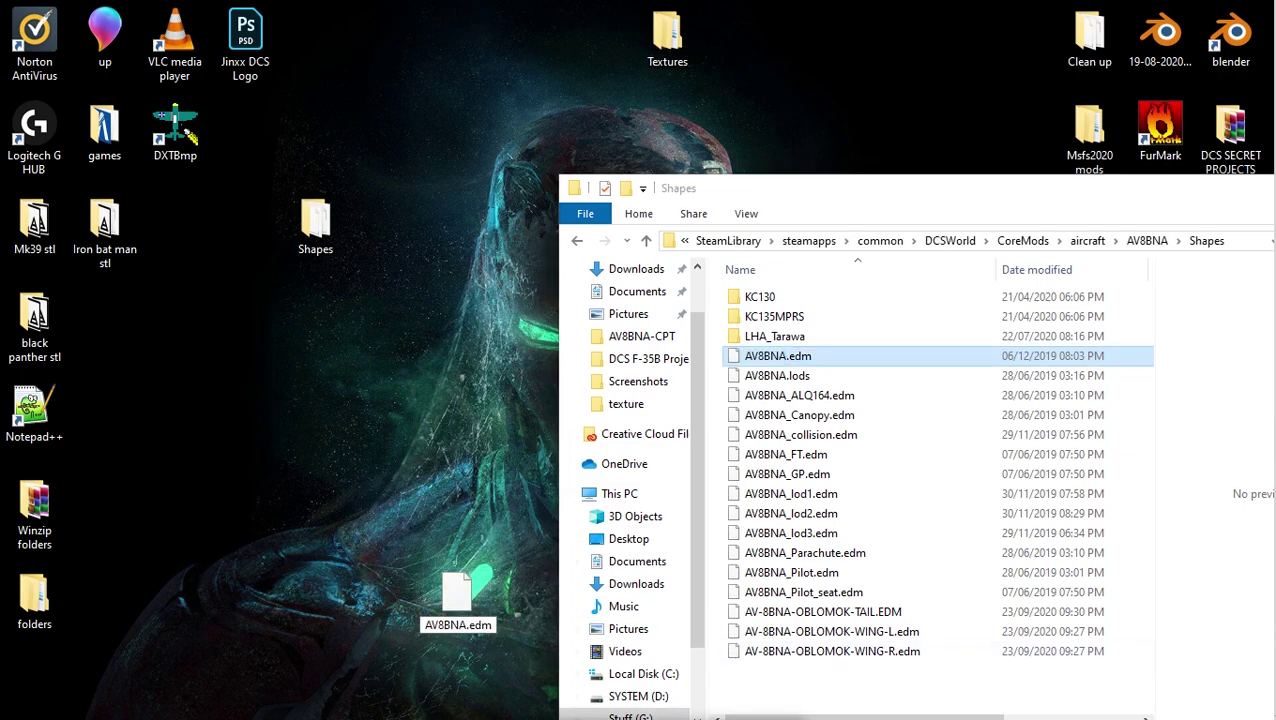
pyautogui.press('Return')
# - Return to the AV8BNA aircraft folder and copy AV8BNA (2).edm into it from the desktop
pyautogui.moveTo(459, 614); pyautogui.dragTo(705, 343)
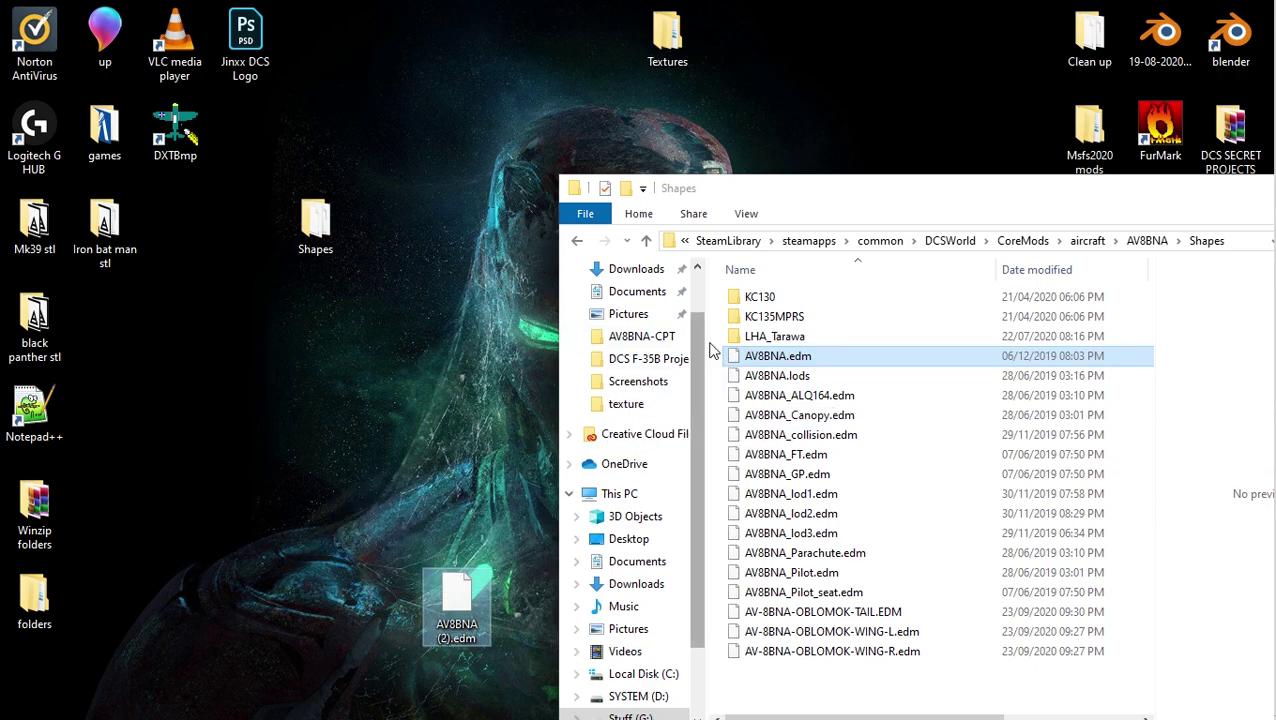
pyautogui.hotkey('alt', 'Up')
pyautogui.moveTo(457, 605); pyautogui.dragTo(822, 638)
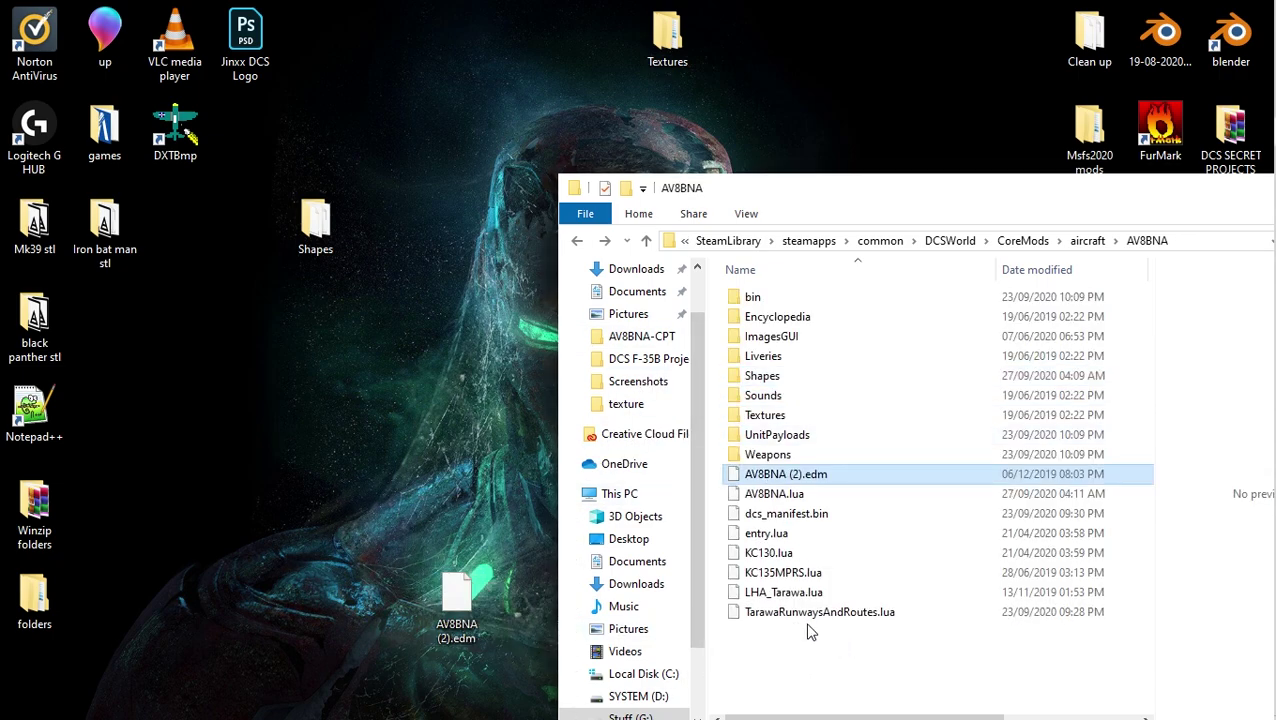
# - Rename the copied model file to AV8BNA.edm and move it into the Shapes subfolder, replacing the existing file
pyautogui.click(800, 478)
pyautogui.click(810, 476)
pyautogui.press('BackSpace')
pyautogui.press('BackSpace')
pyautogui.press('BackSpace')
pyautogui.press('BackSpace')
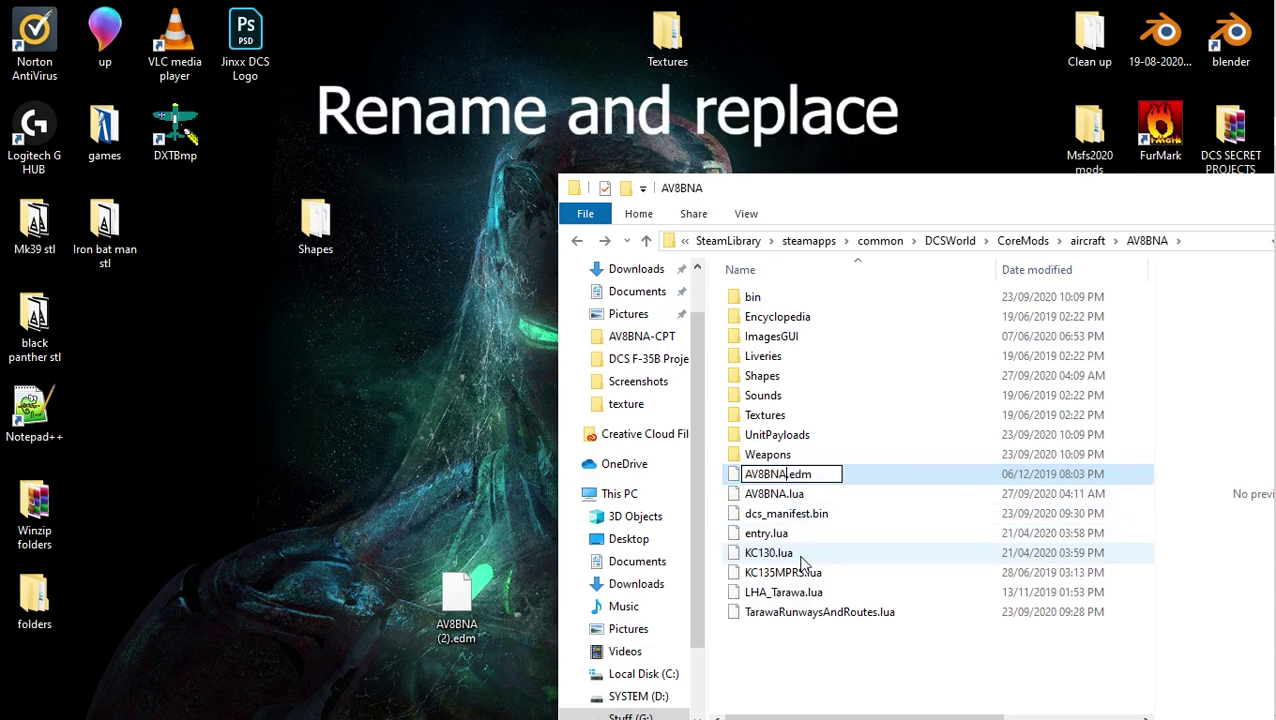
pyautogui.press('Return')
pyautogui.moveTo(800, 485); pyautogui.dragTo(757, 373)
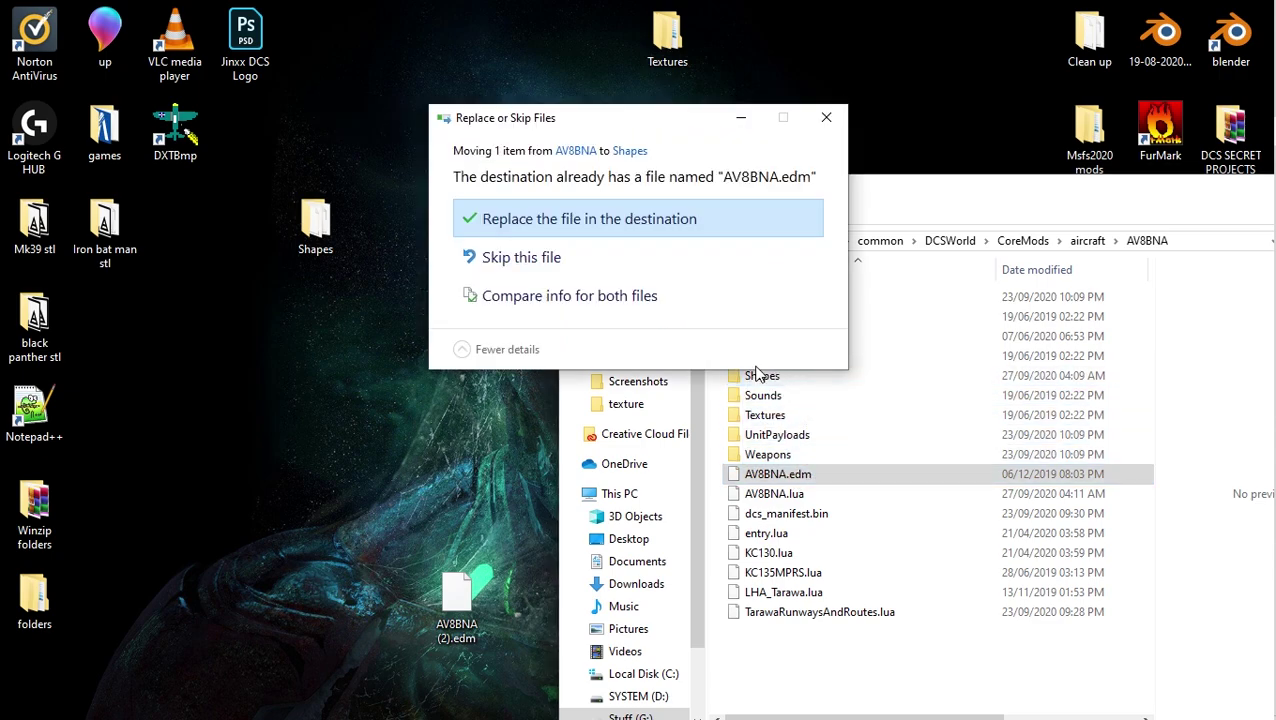
pyautogui.click(598, 222)
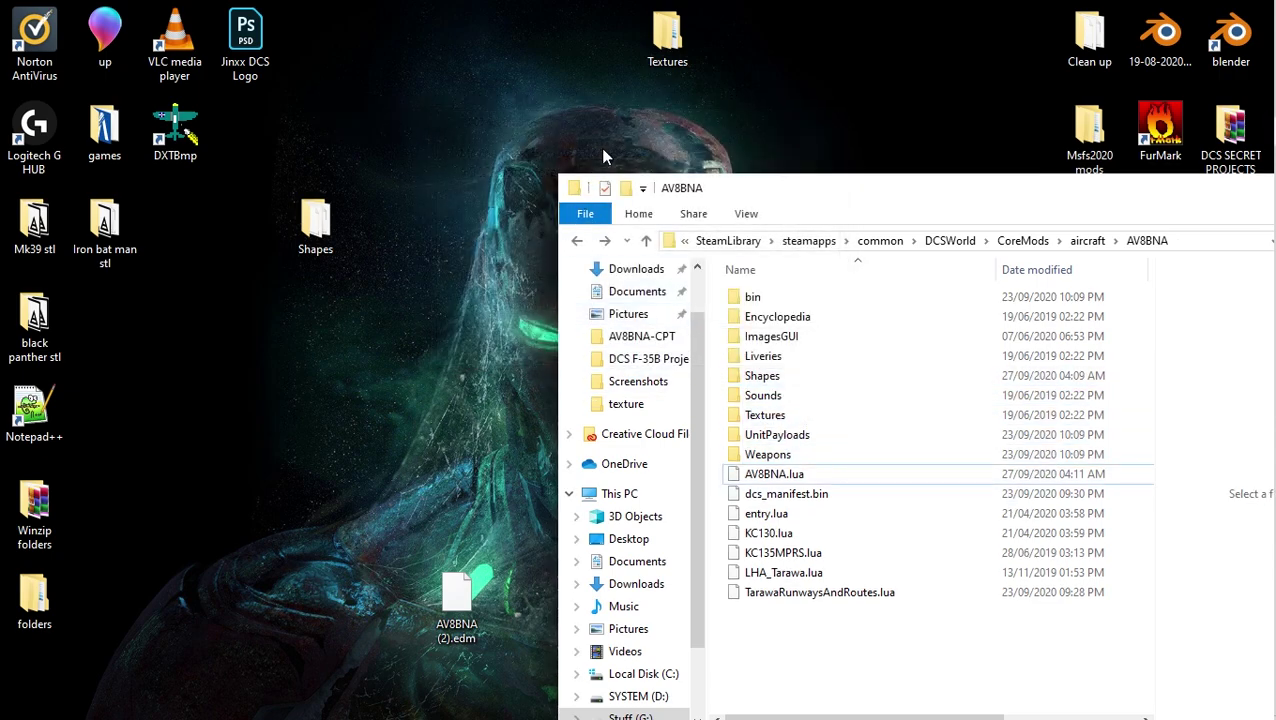
# - Move vsn_f35b-collision.edm from the extracted Shapes folder onto the desktop and copy it into the AV8BNA aircraft folder
pyautogui.doubleClick(336, 230)
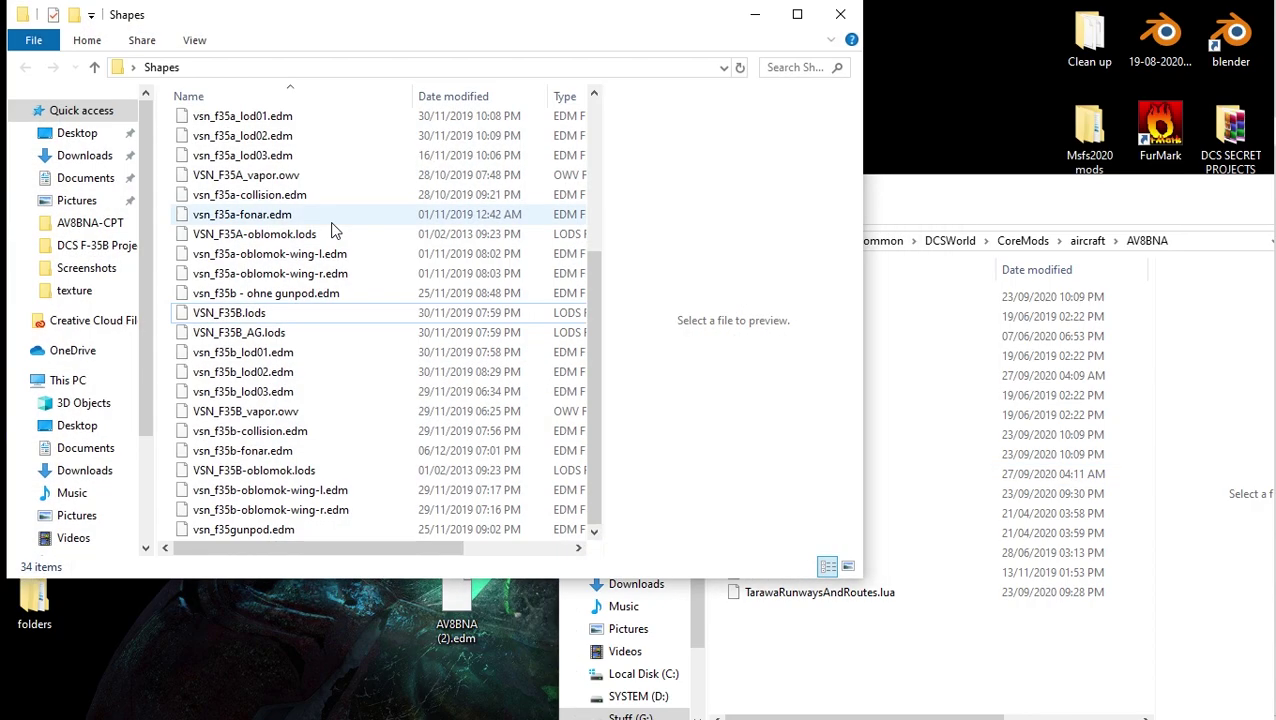
pyautogui.click(302, 451)
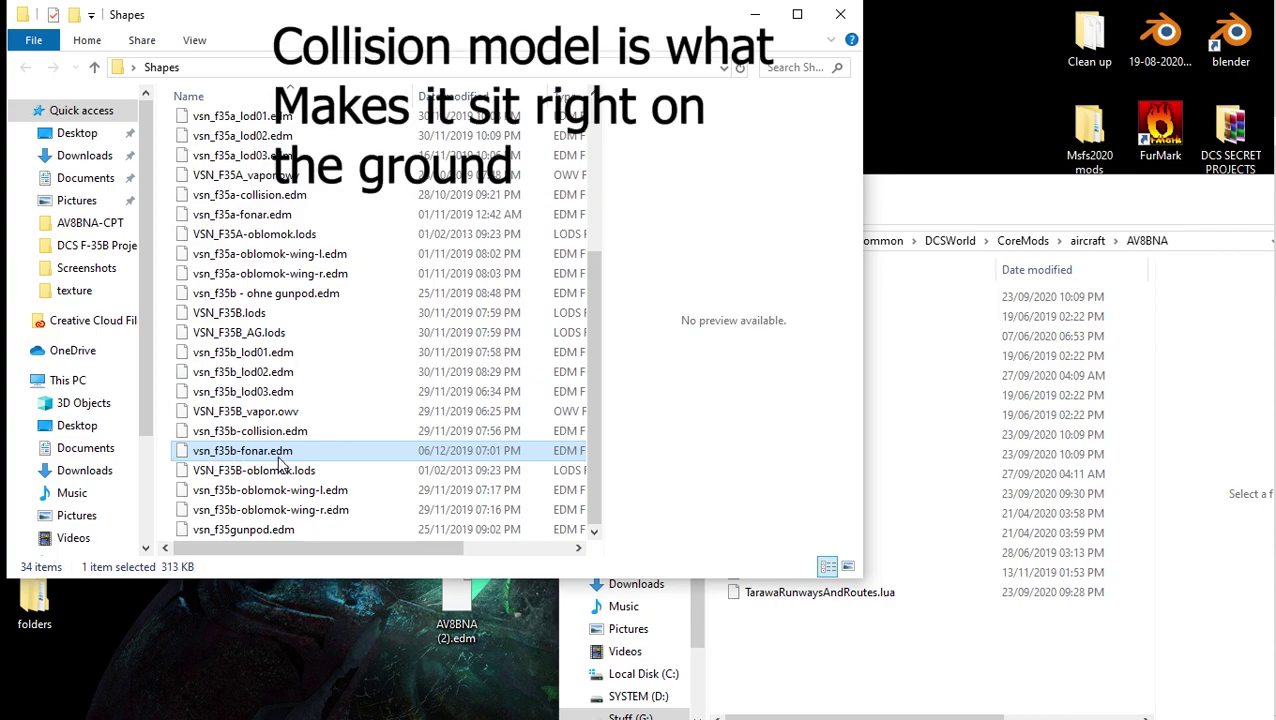
pyautogui.click(250, 432)
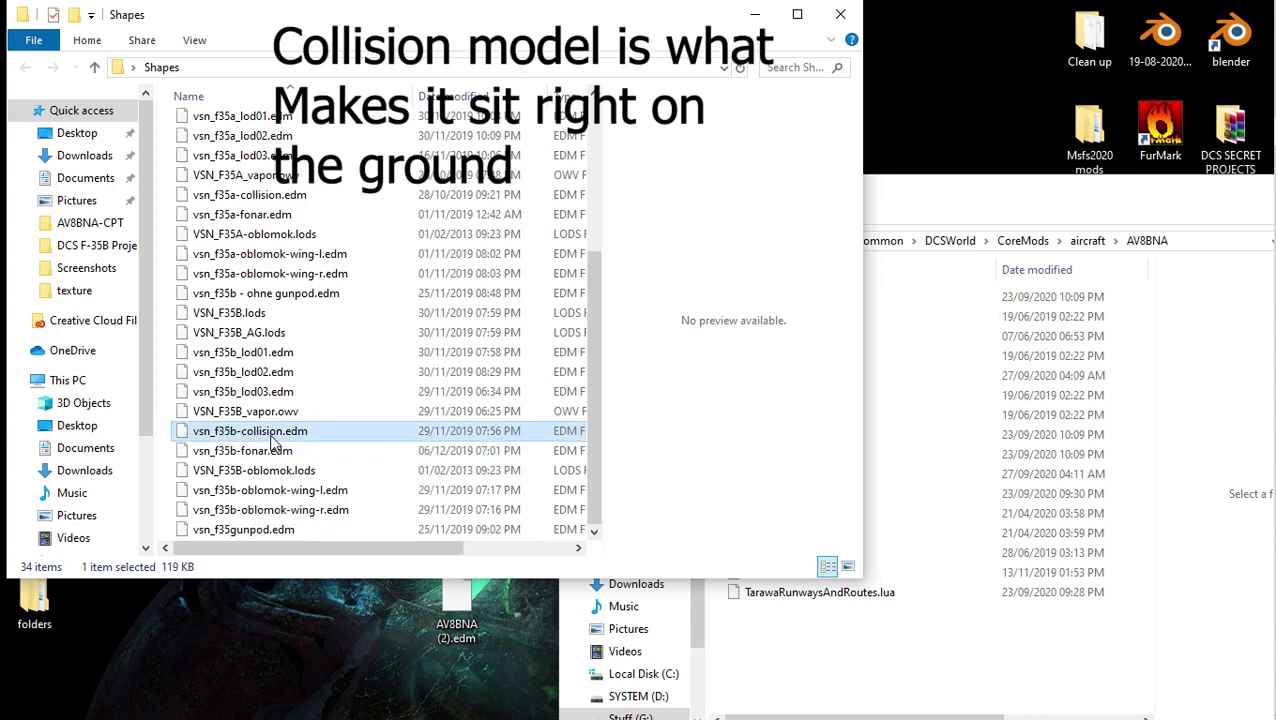
pyautogui.moveTo(276, 443); pyautogui.dragTo(398, 615)
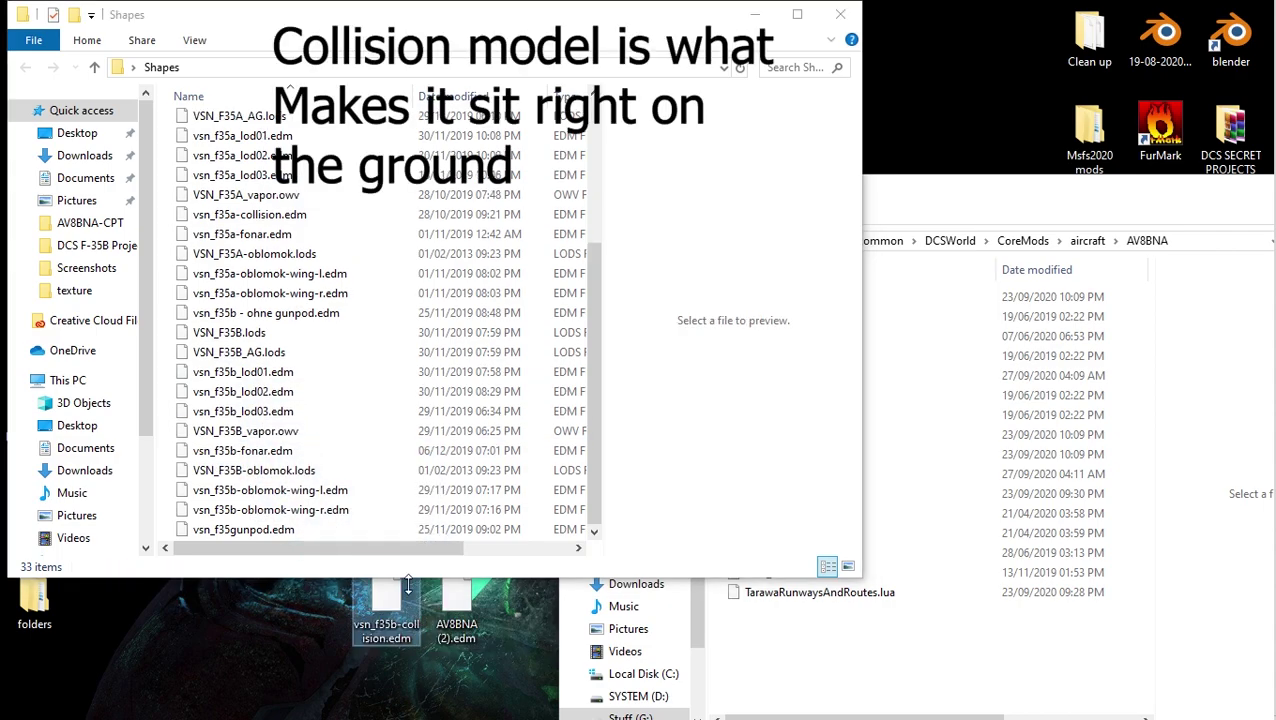
pyautogui.click(755, 14)
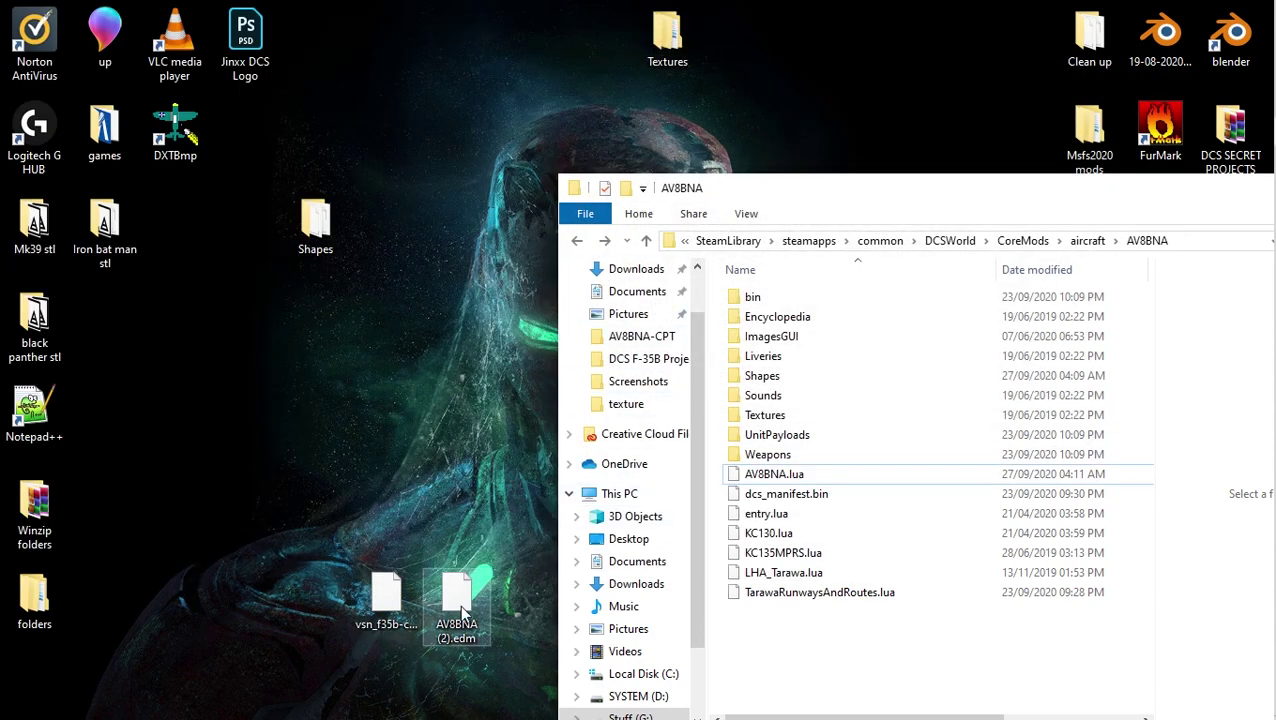
pyautogui.click(392, 604)
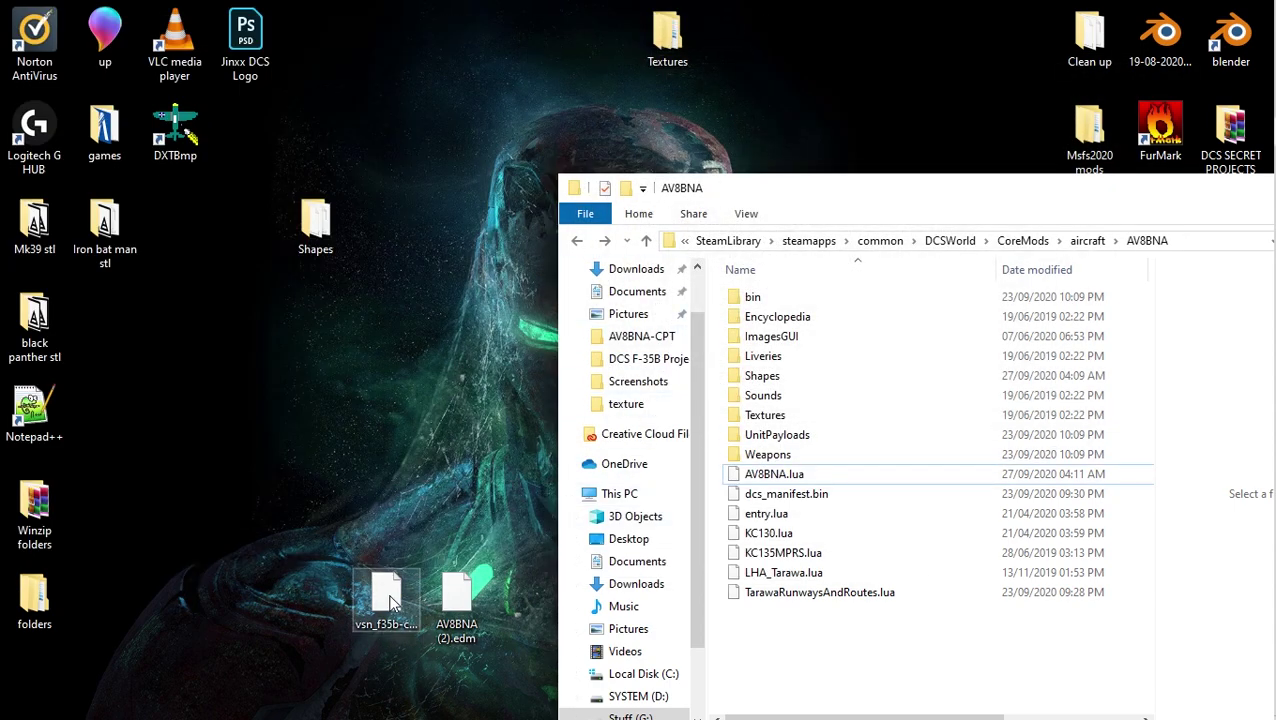
pyautogui.moveTo(392, 604); pyautogui.dragTo(789, 638)
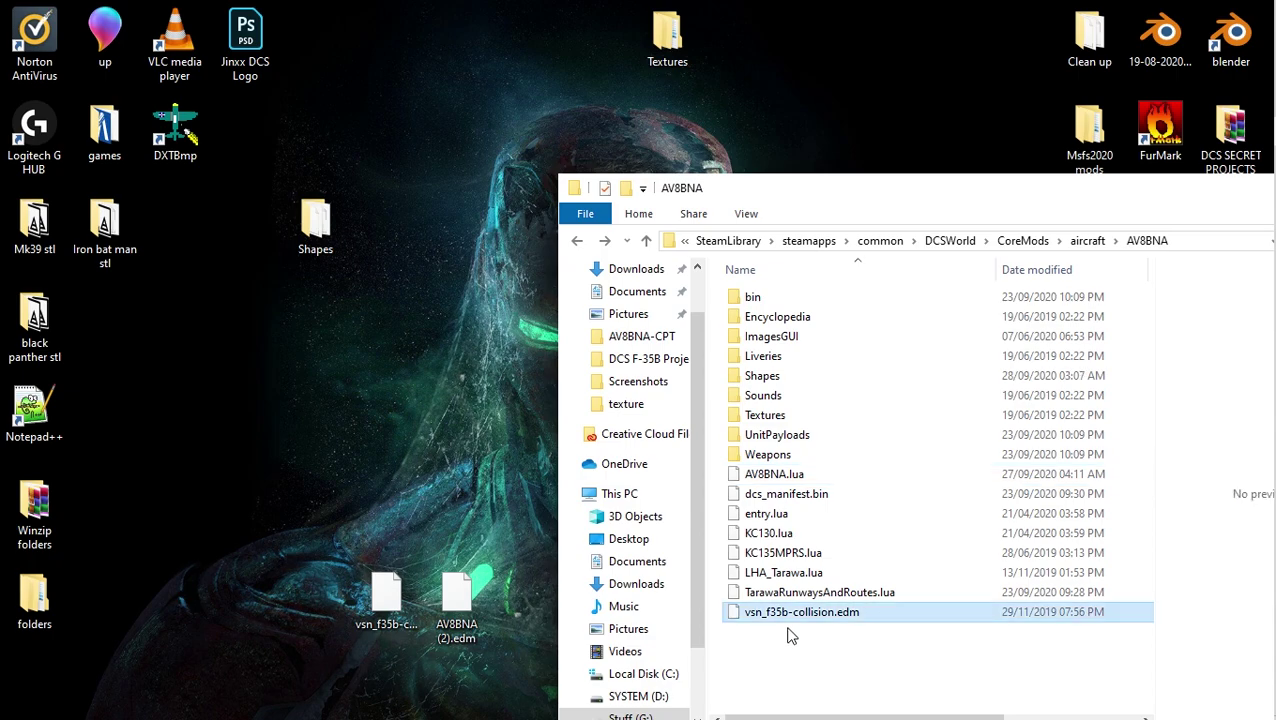
# - Rename vsn_f35b-collision.edm in the AV8BNA folder to AV8BNA_collision.edm, copying the name from the matching file in its Shapes subfolder
pyautogui.doubleClick(789, 376)
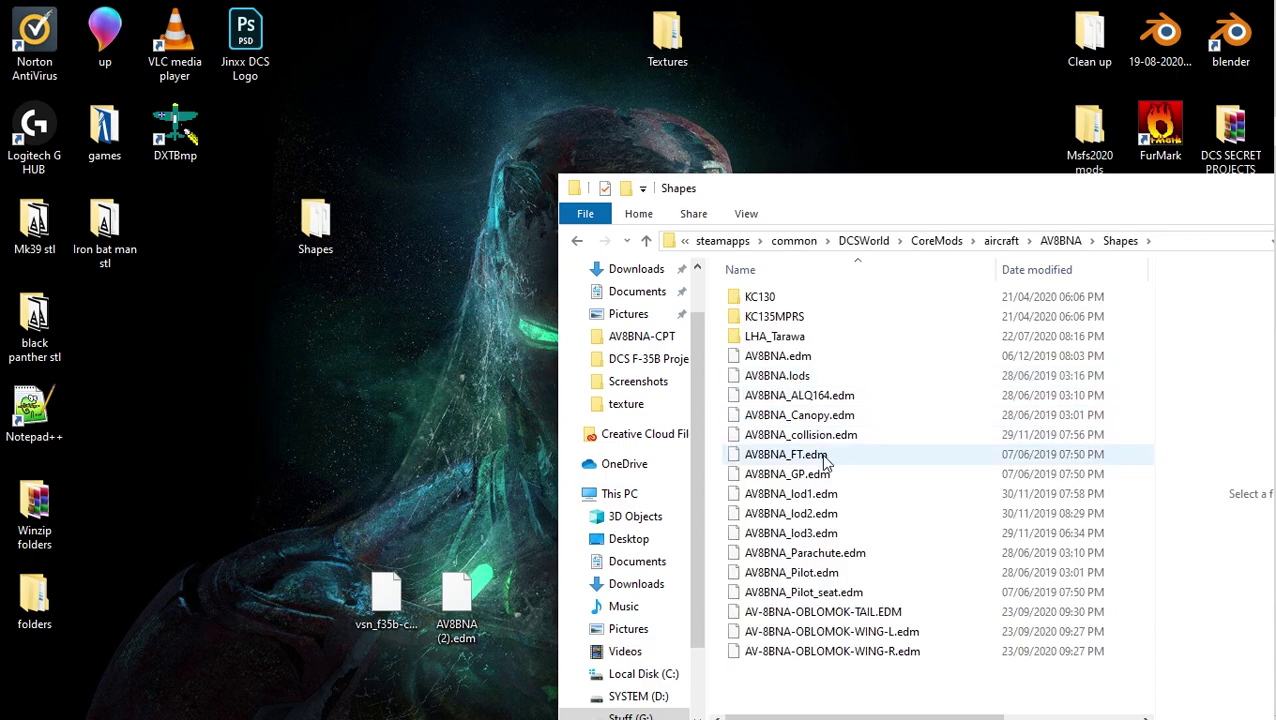
pyautogui.click(802, 437)
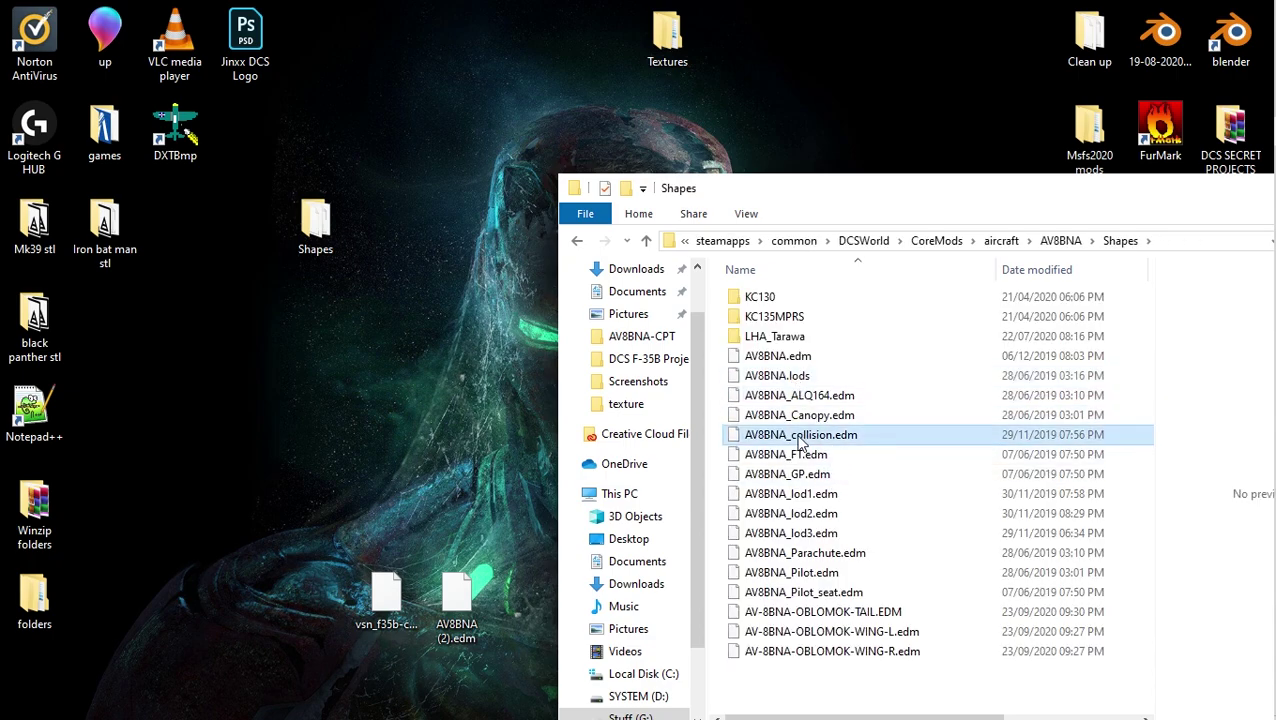
pyautogui.click(800, 437)
pyautogui.hotkey('ctrl', 'c')
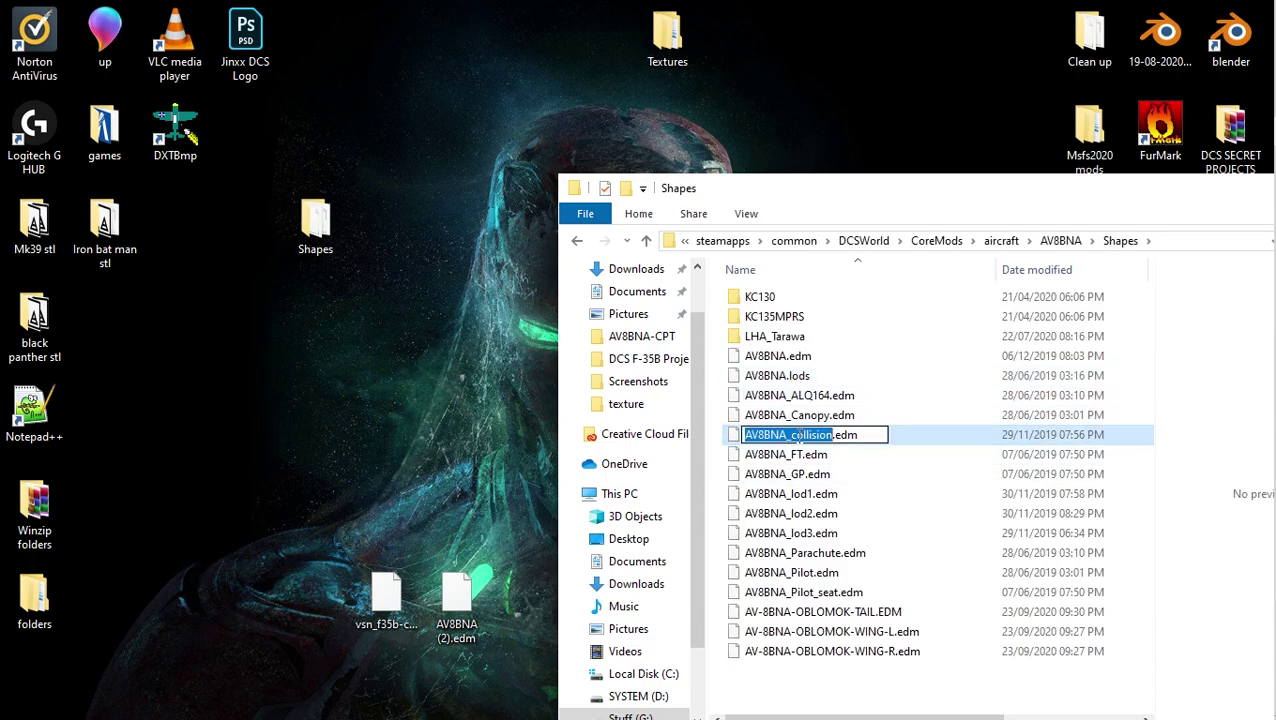
pyautogui.click(577, 243)
pyautogui.click(812, 613)
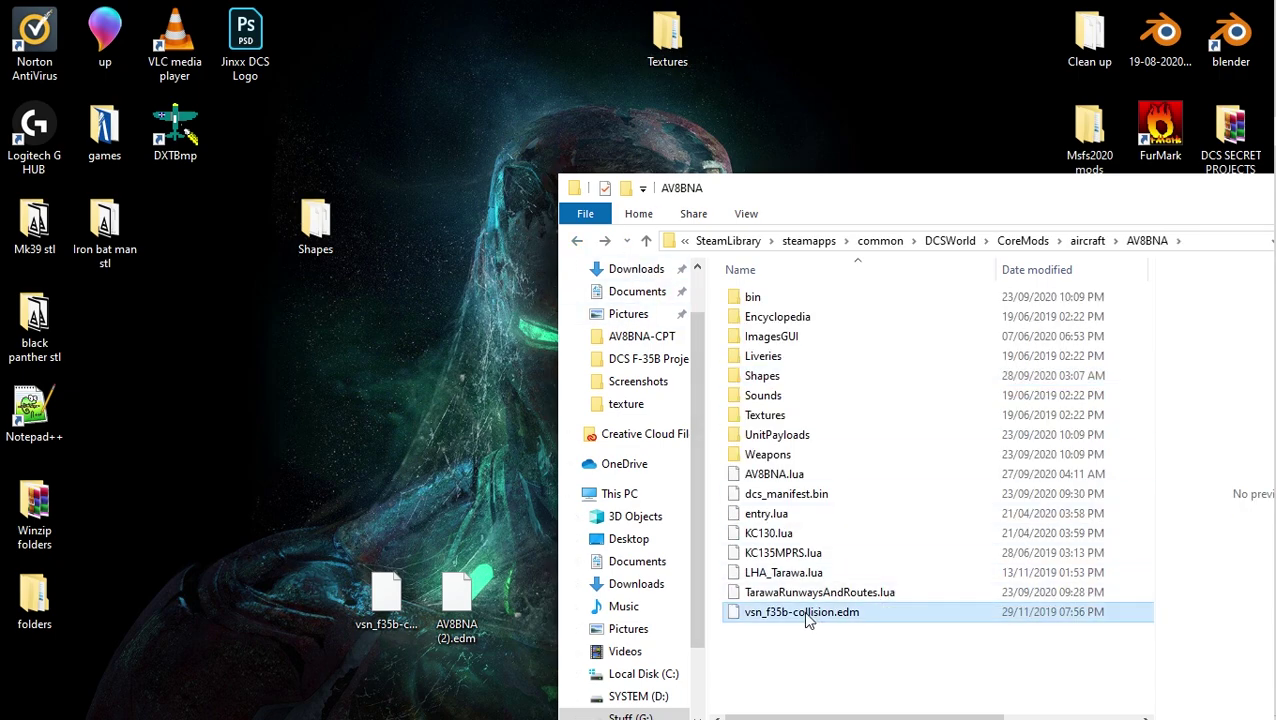
pyautogui.click(805, 612)
pyautogui.hotkey('ctrl', 'v')
pyautogui.press('Return')
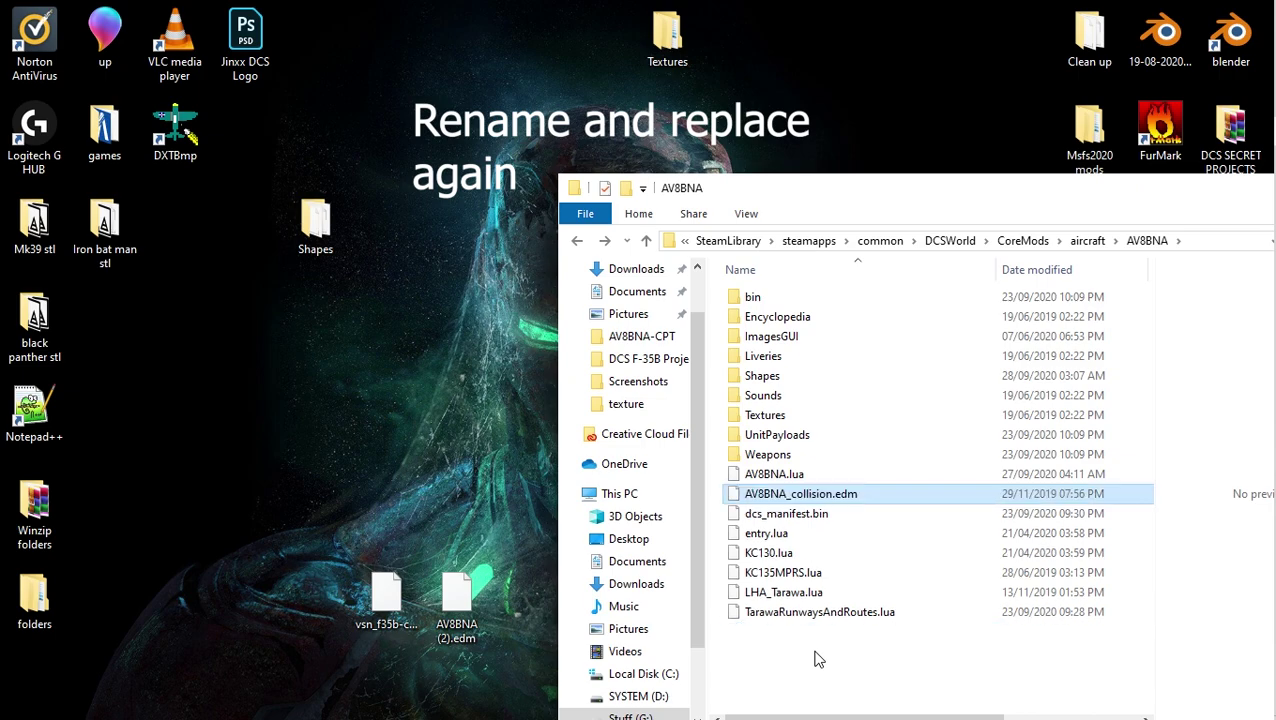
# - Move AV8BNA_collision.edm into the aircraft's Shapes folder, replacing the existing file
pyautogui.click(805, 494)
pyautogui.moveTo(810, 498); pyautogui.dragTo(804, 373)
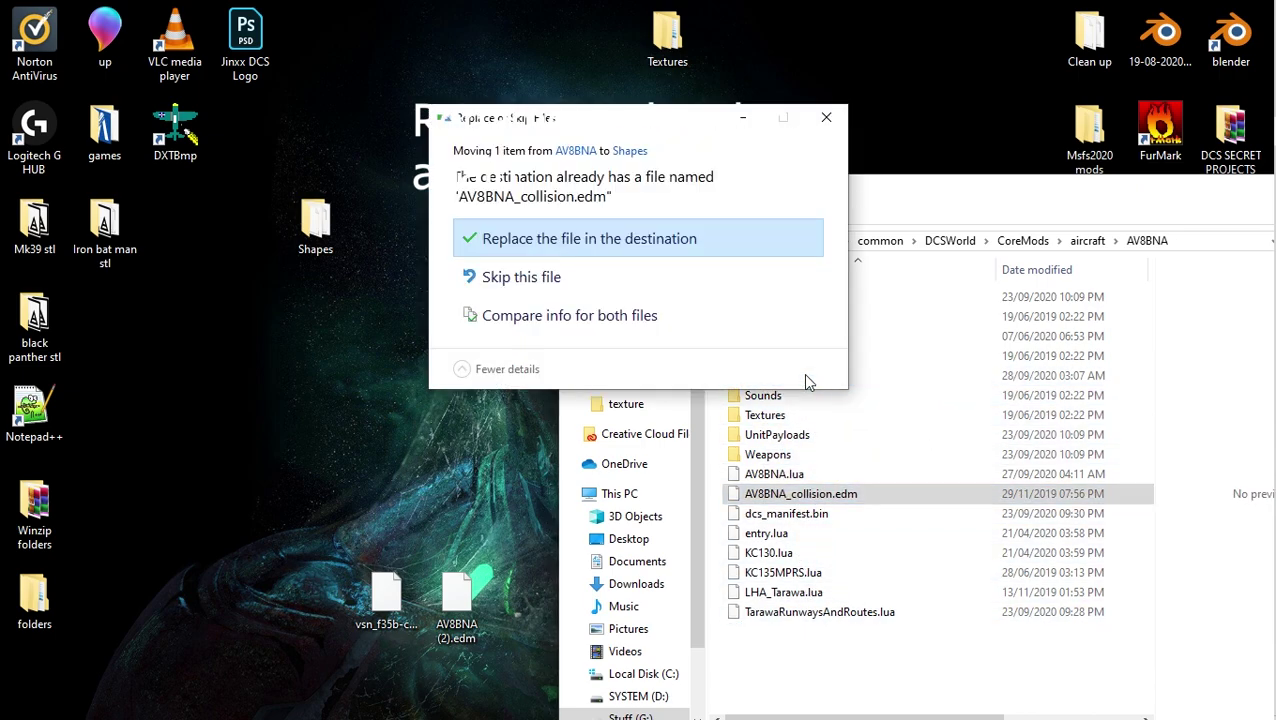
pyautogui.click(631, 243)
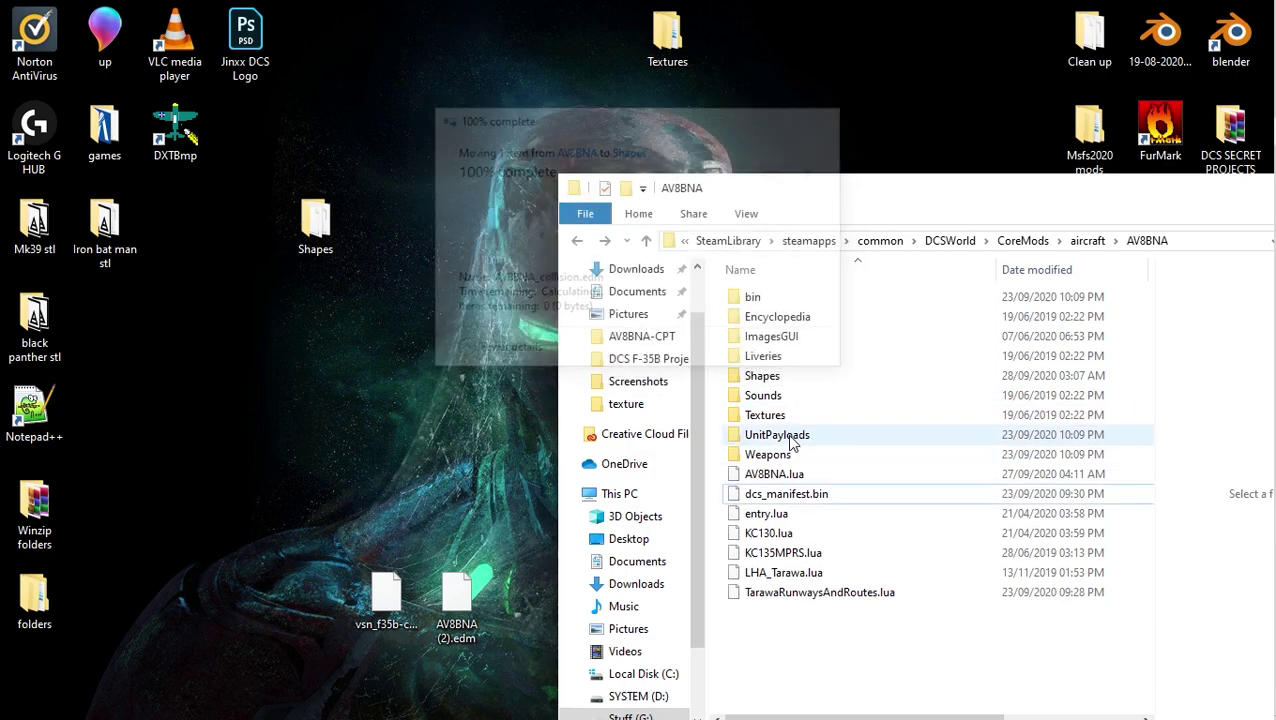
# - Open the aircraft's Textures\AV8BNA folder and the VSN_F35 archive from the desktop Textures folder, dismissing the WinRAR license reminder
pyautogui.doubleClick(802, 415)
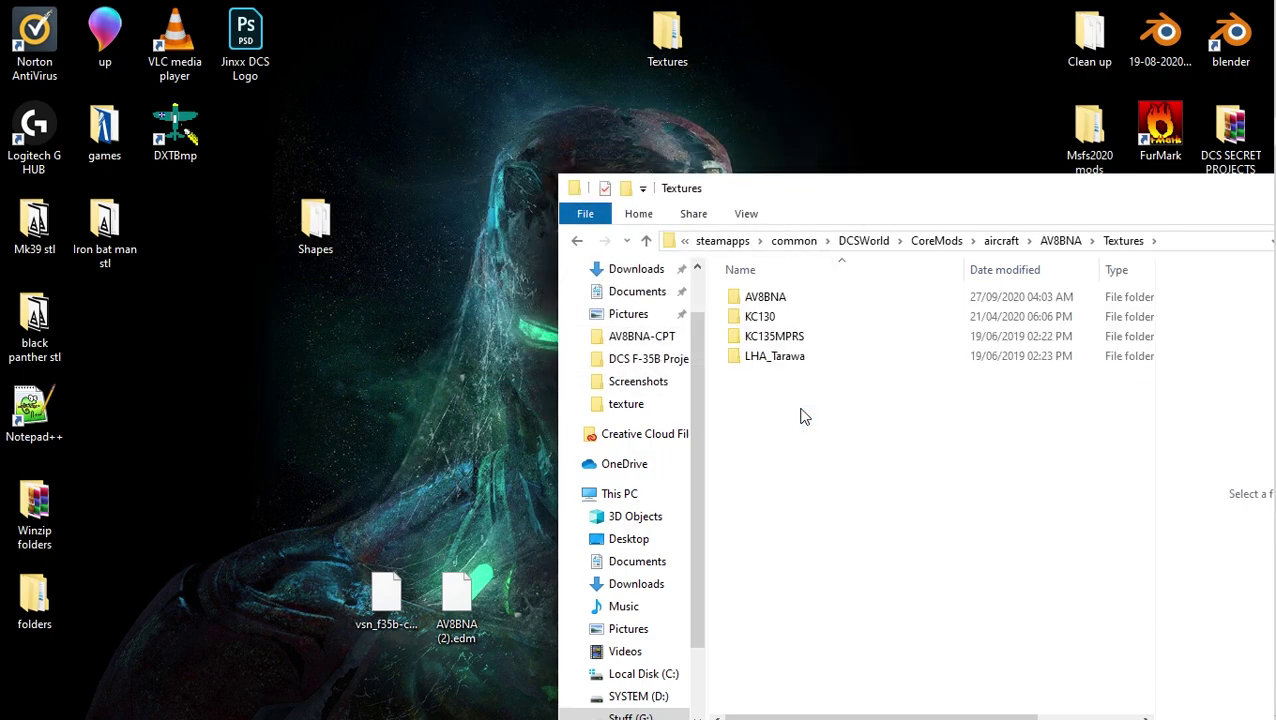
pyautogui.doubleClick(804, 298)
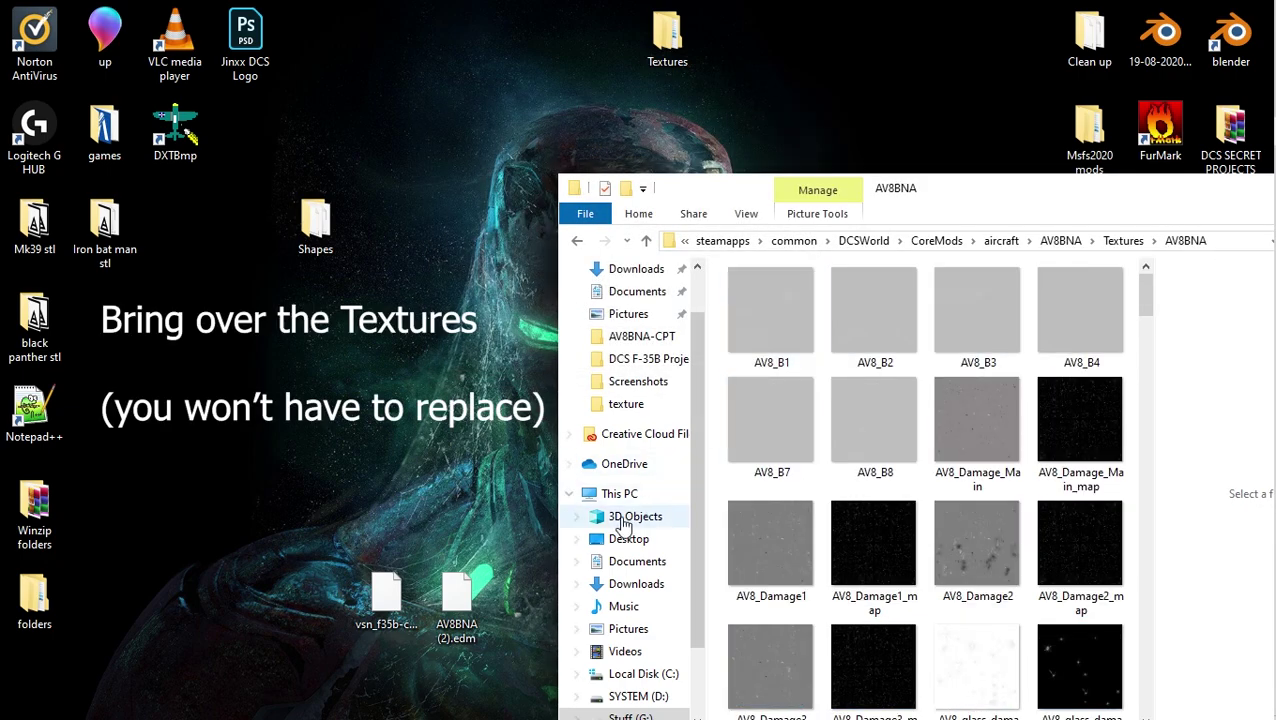
pyautogui.doubleClick(667, 38)
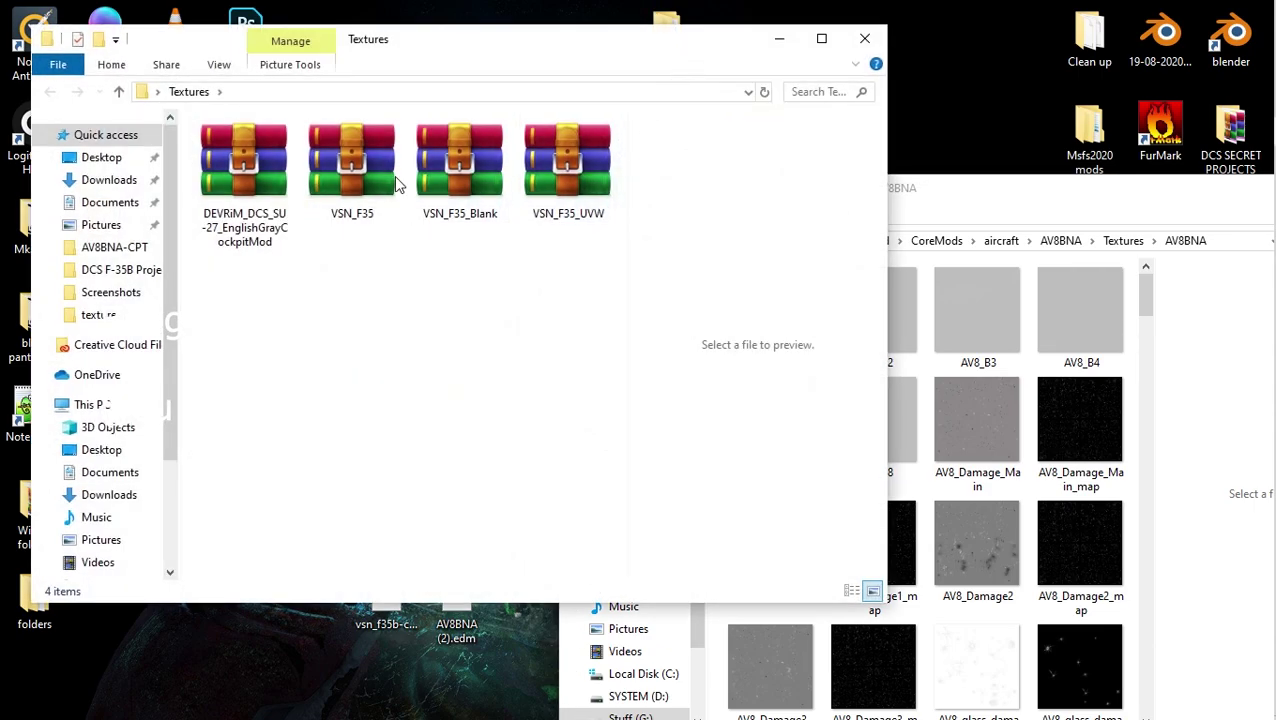
pyautogui.doubleClick(352, 175)
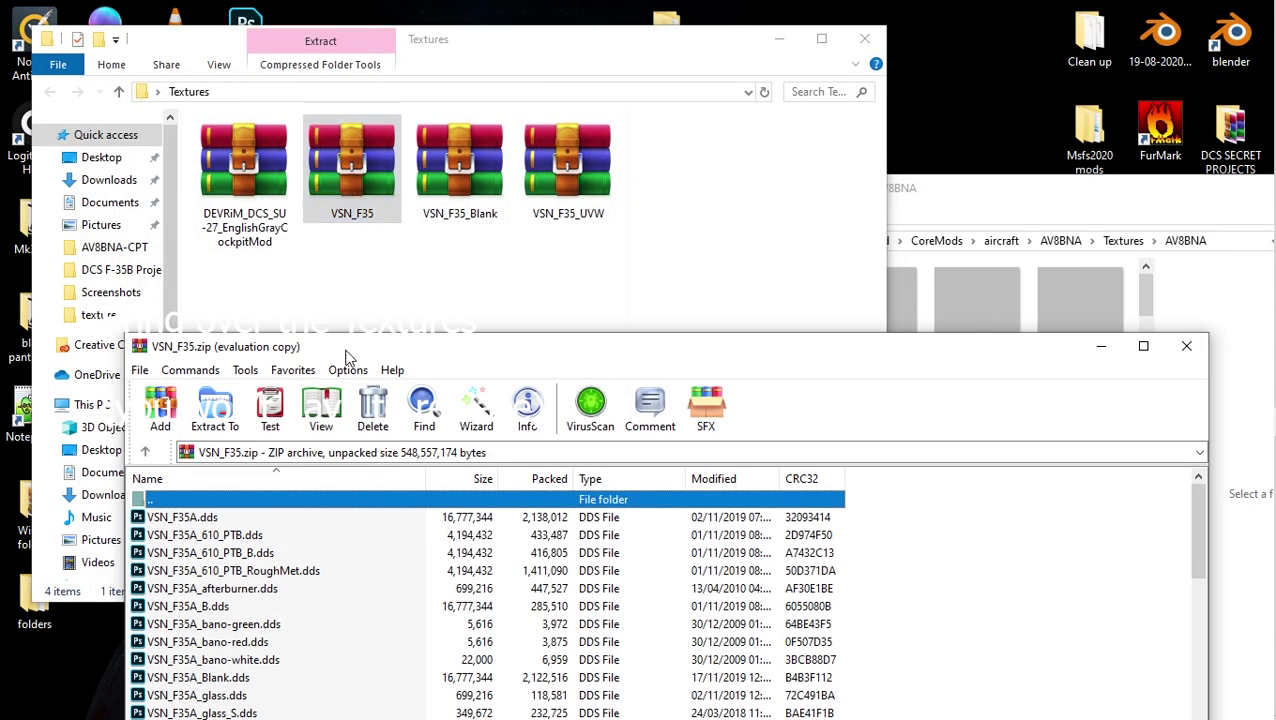
pyautogui.scroll(-10, 304, 553)
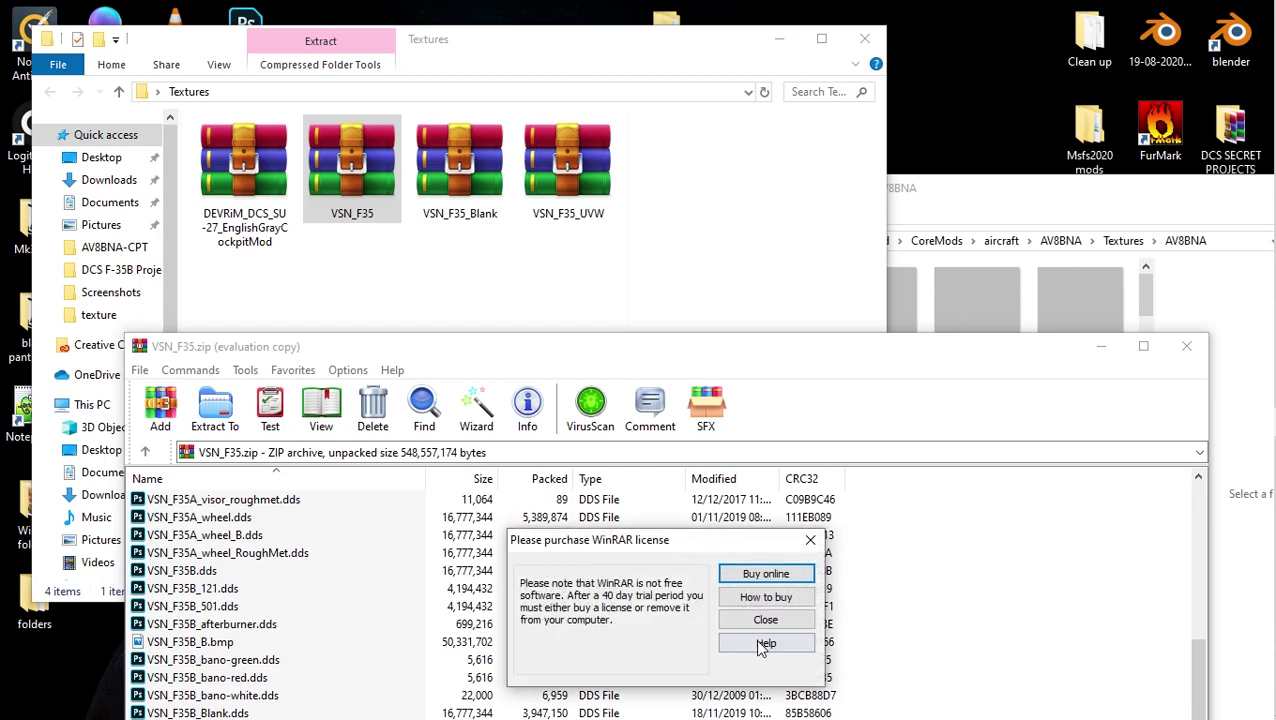
pyautogui.click(765, 620)
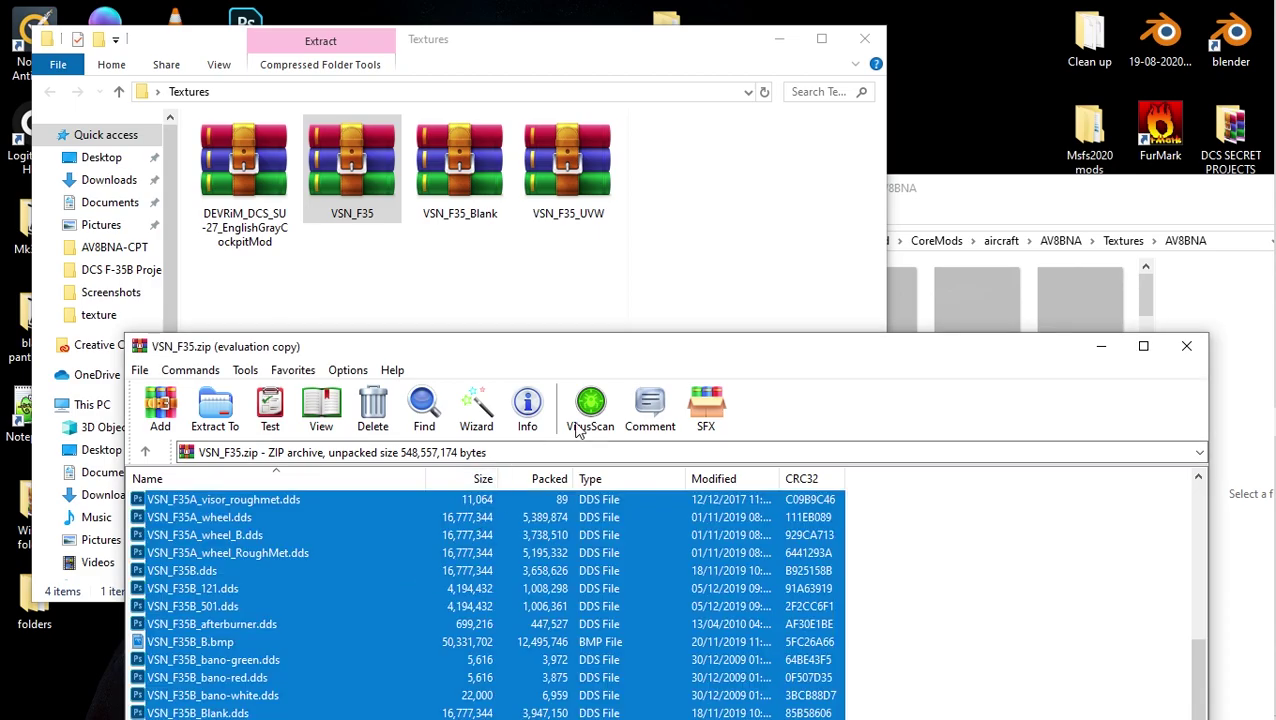
# - Extract all files from VSN_F35.zip into Textures\AV8BNA, replacing files with the same names, and put that folder's window away
pyautogui.moveTo(672, 347); pyautogui.dragTo(661, 472)
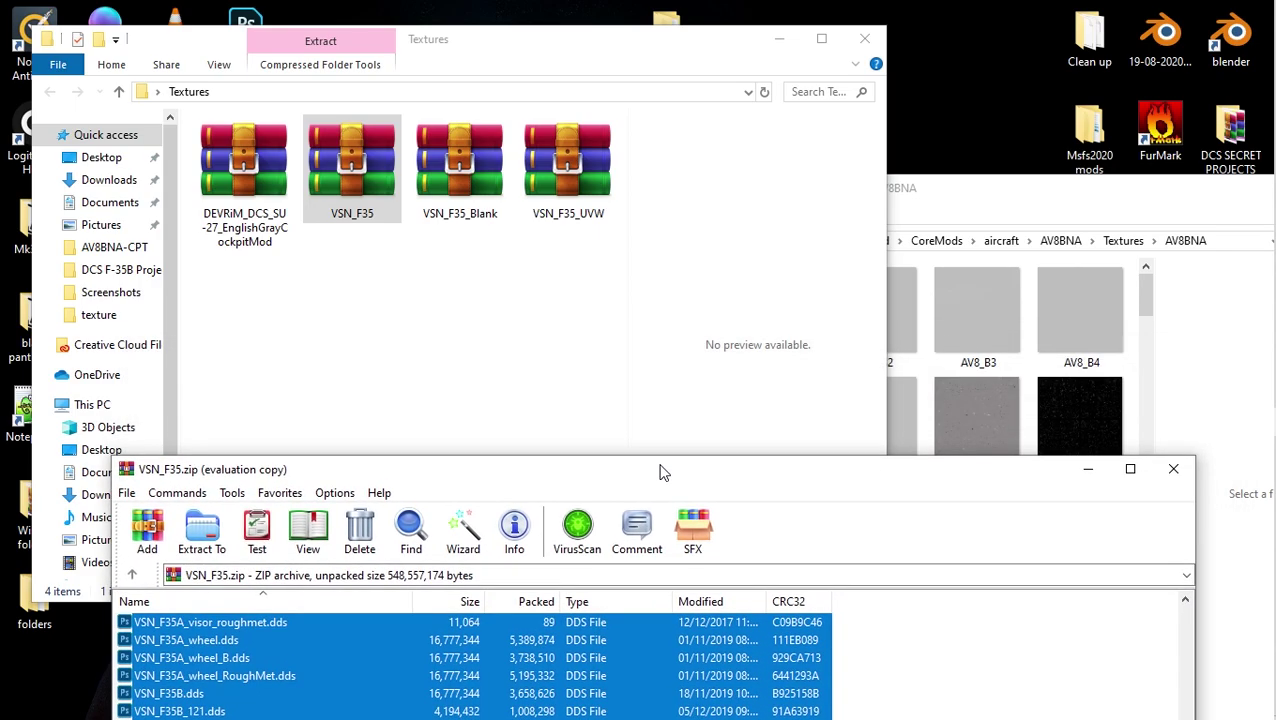
pyautogui.moveTo(298, 662); pyautogui.dragTo(1133, 340)
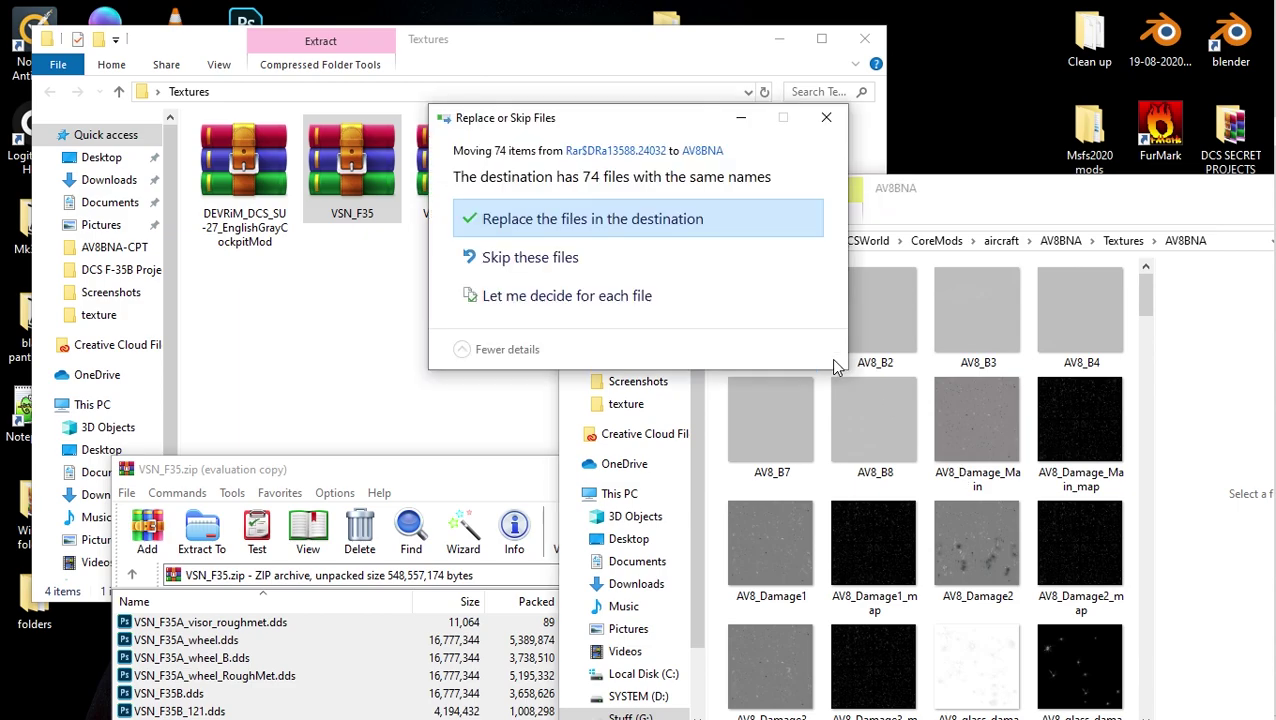
pyautogui.click(641, 216)
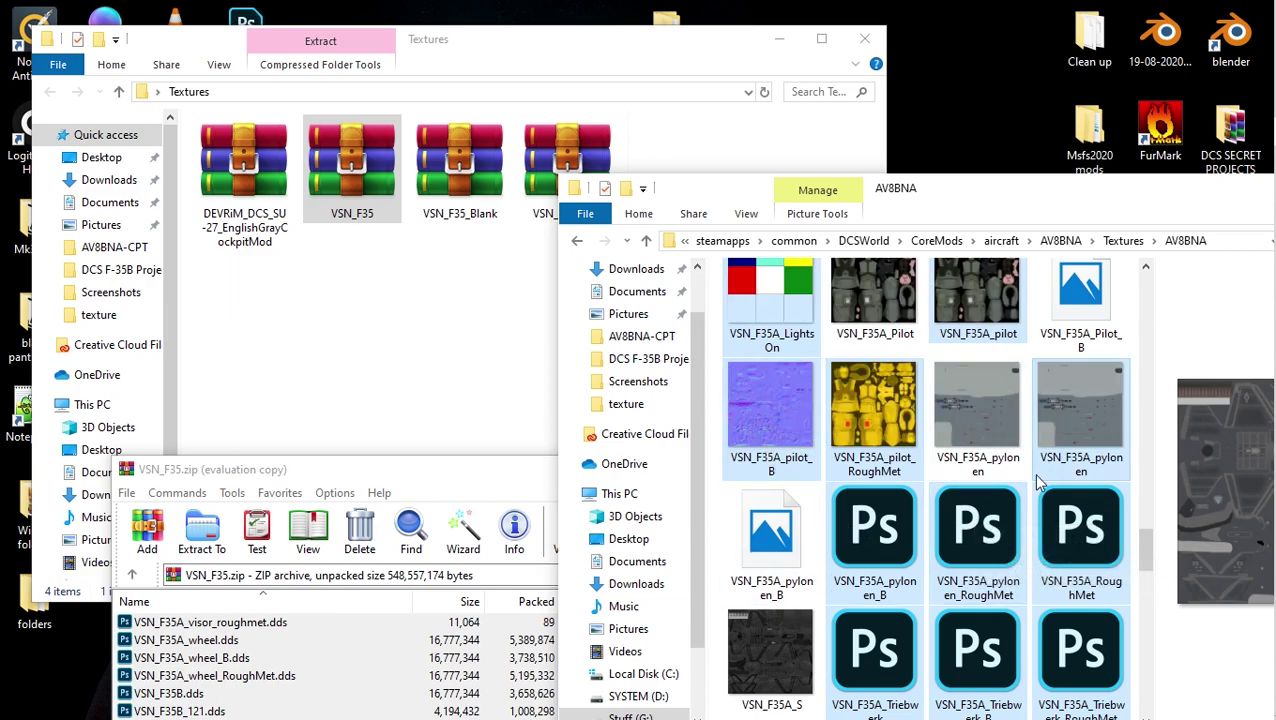
pyautogui.scroll(-10, 1045, 476)
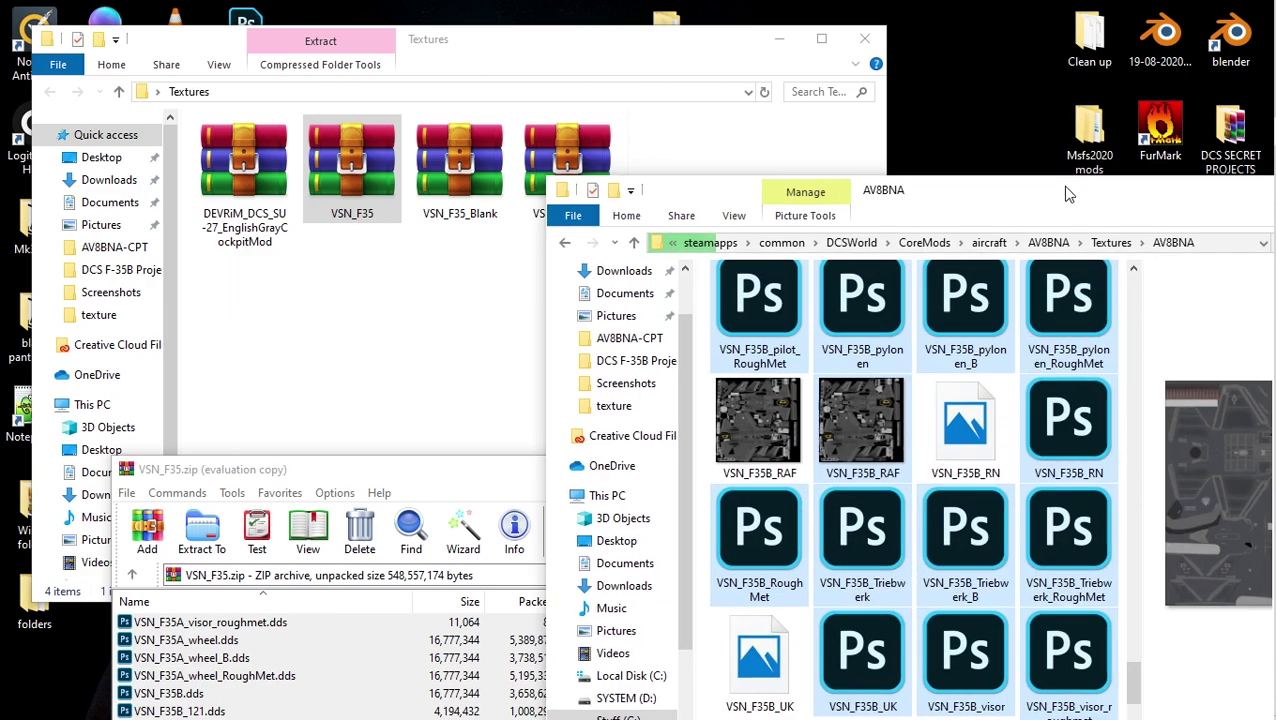
pyautogui.moveTo(1072, 182); pyautogui.dragTo(790, 178)
pyautogui.click(1037, 184)
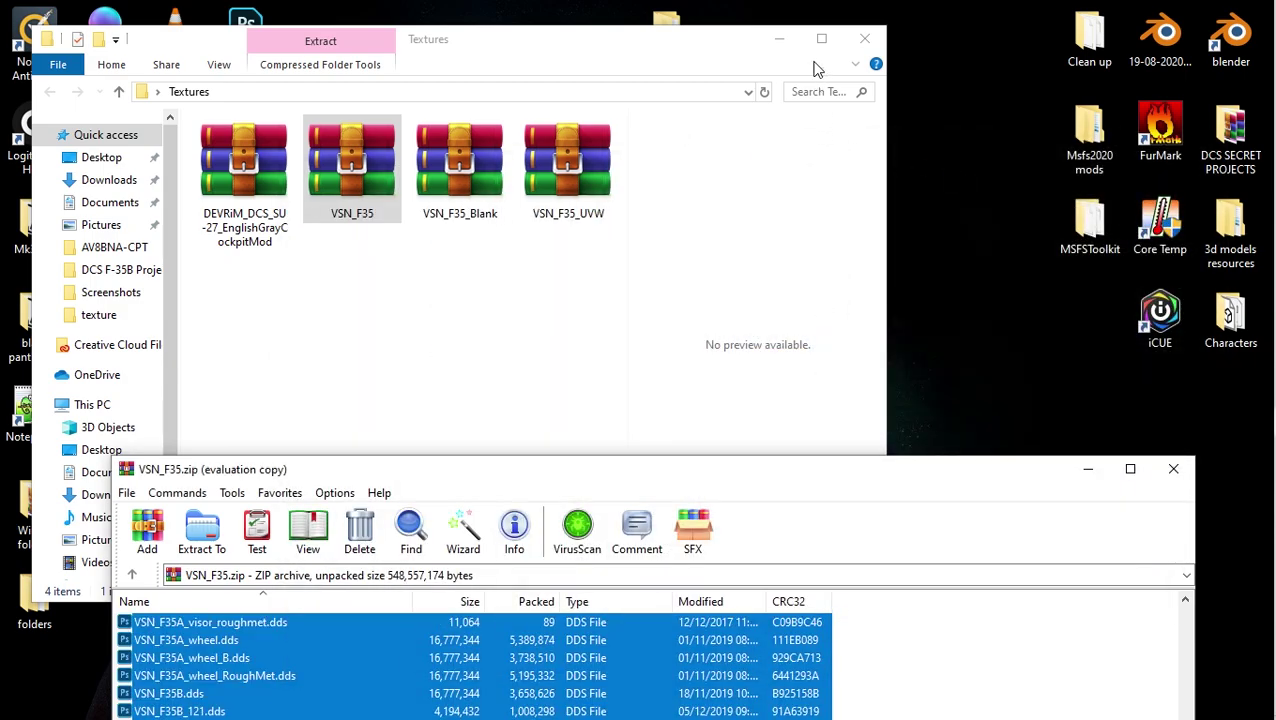
# - Put away the Textures and archive windows, then launch DCS World Steam Edition from the Steam library in standard mode, dismissing the authorization notice
pyautogui.click(781, 40)
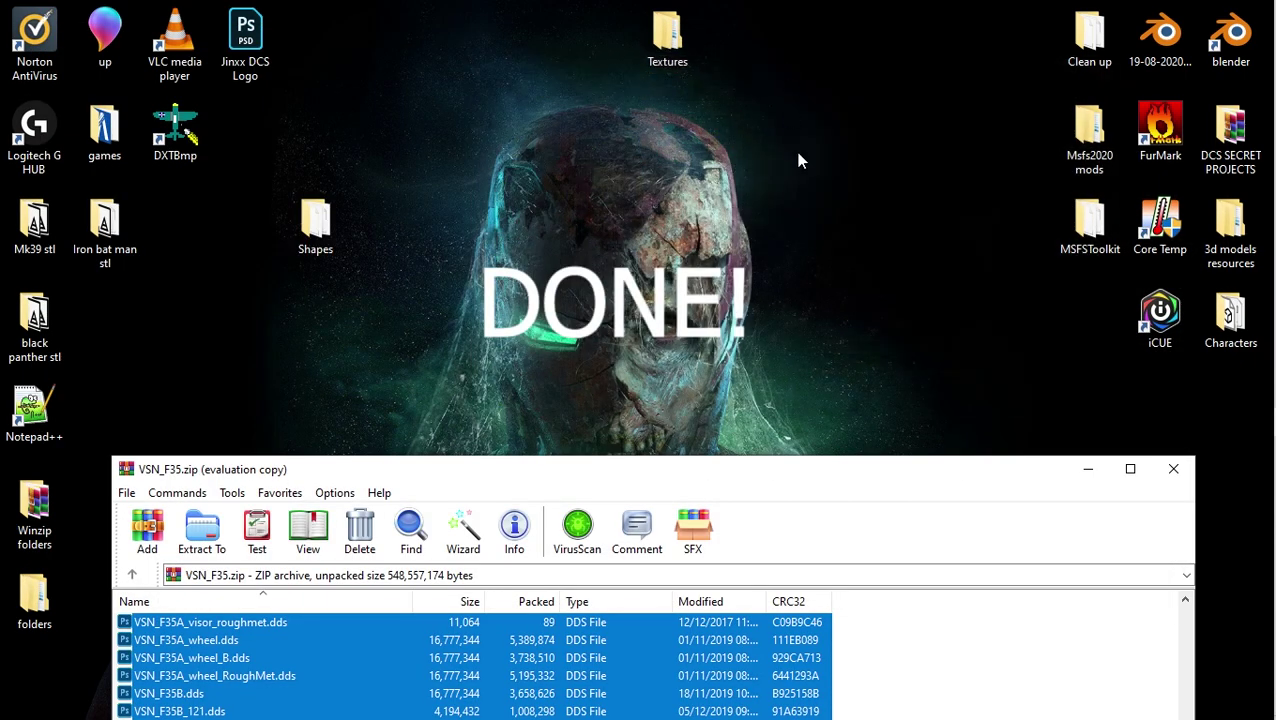
pyautogui.click(1088, 468)
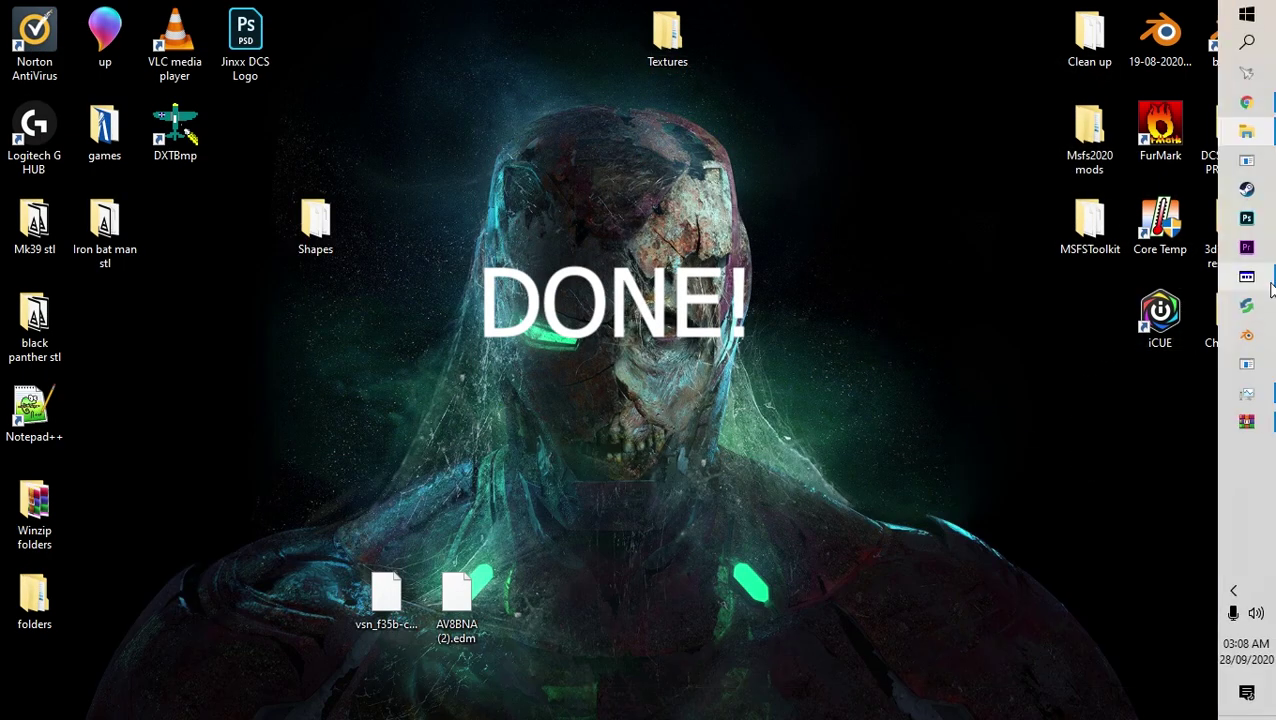
pyautogui.click(1247, 192)
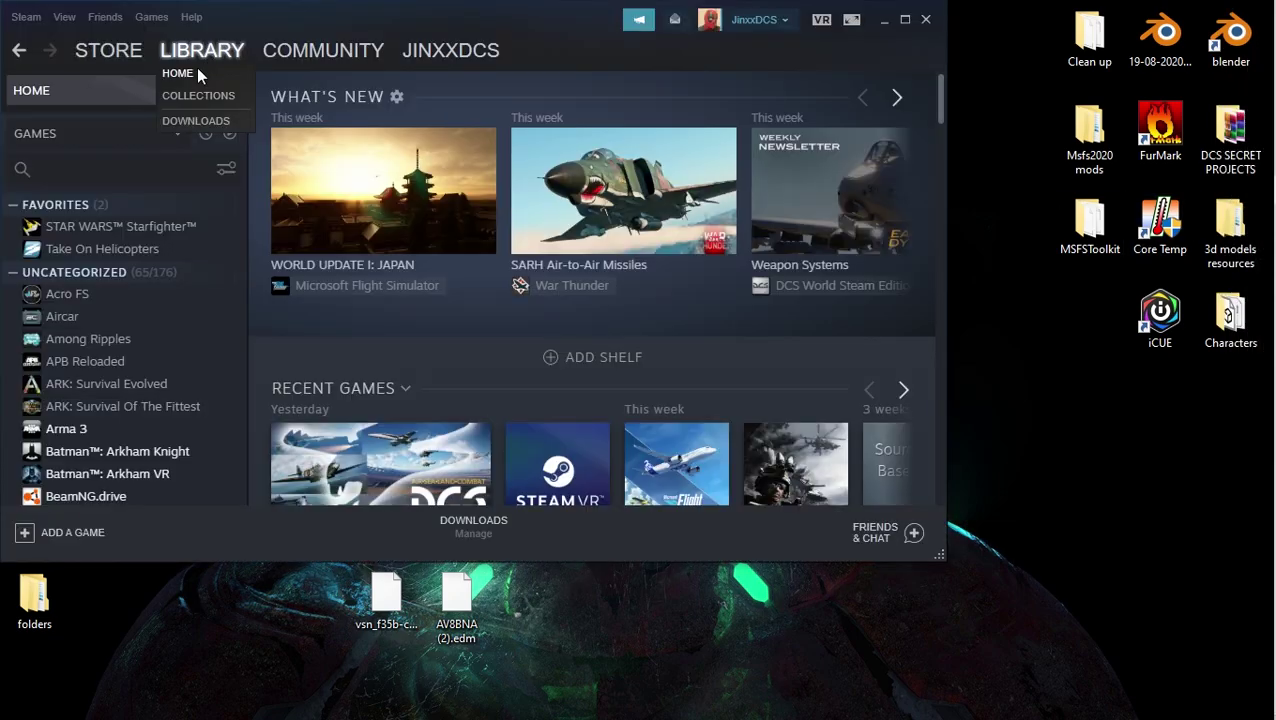
pyautogui.scroll(-5, 126, 361)
pyautogui.click(110, 396)
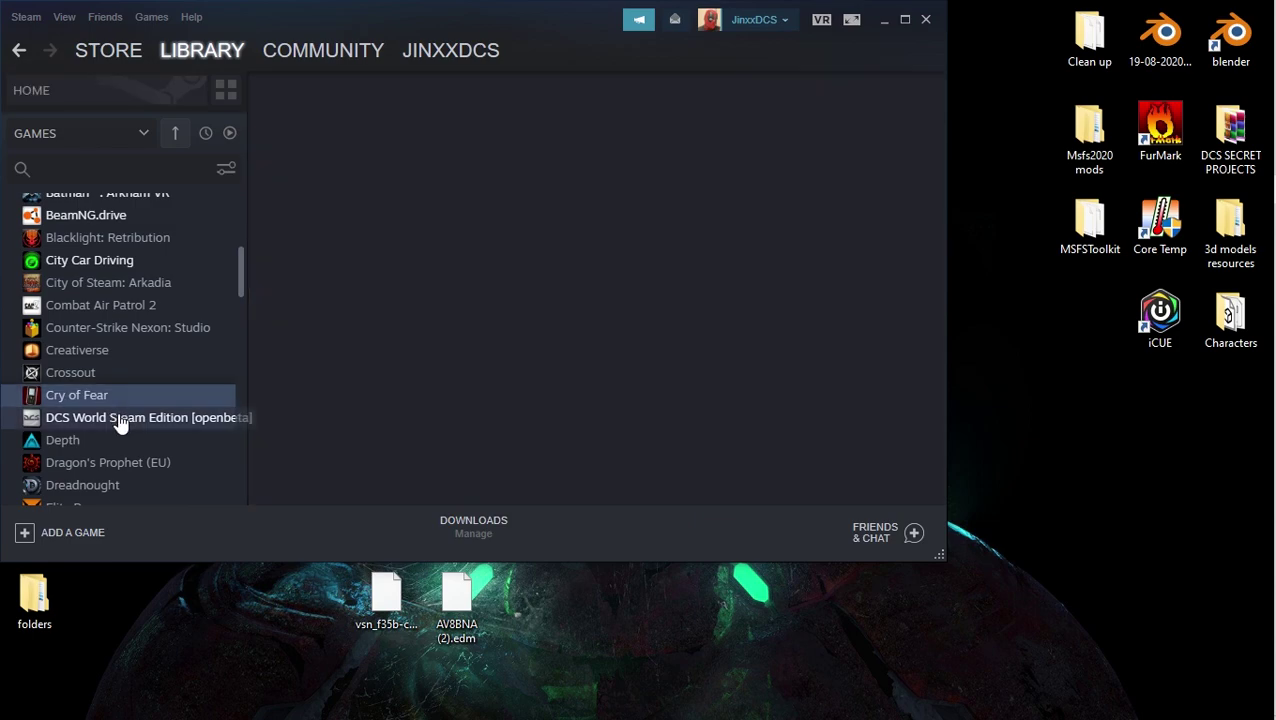
pyautogui.click(160, 419)
pyautogui.click(305, 338)
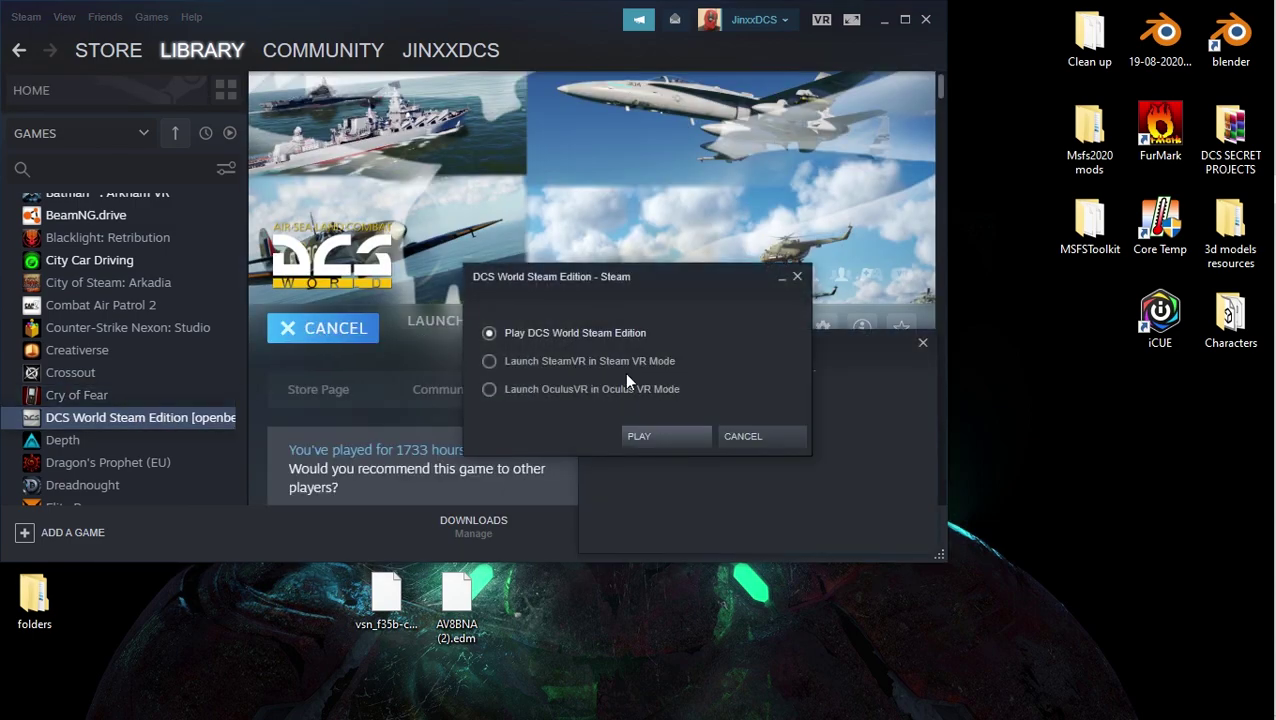
pyautogui.click(690, 441)
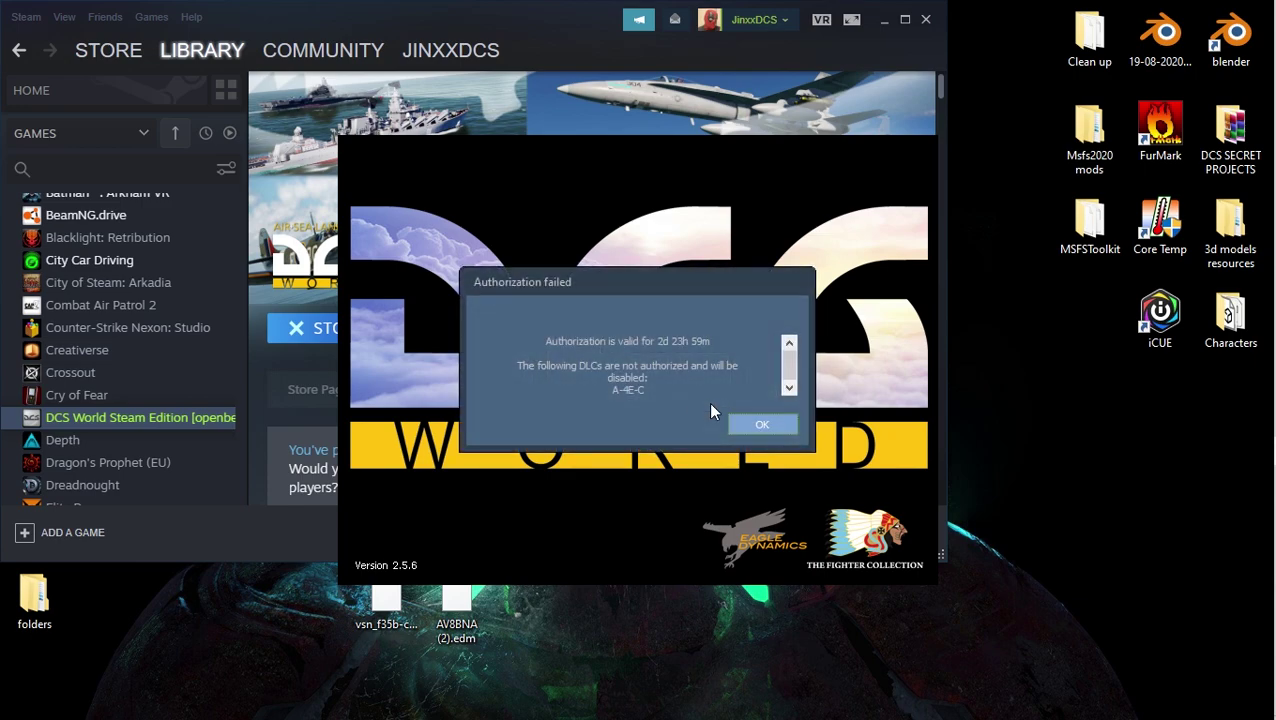
pyautogui.click(763, 423)
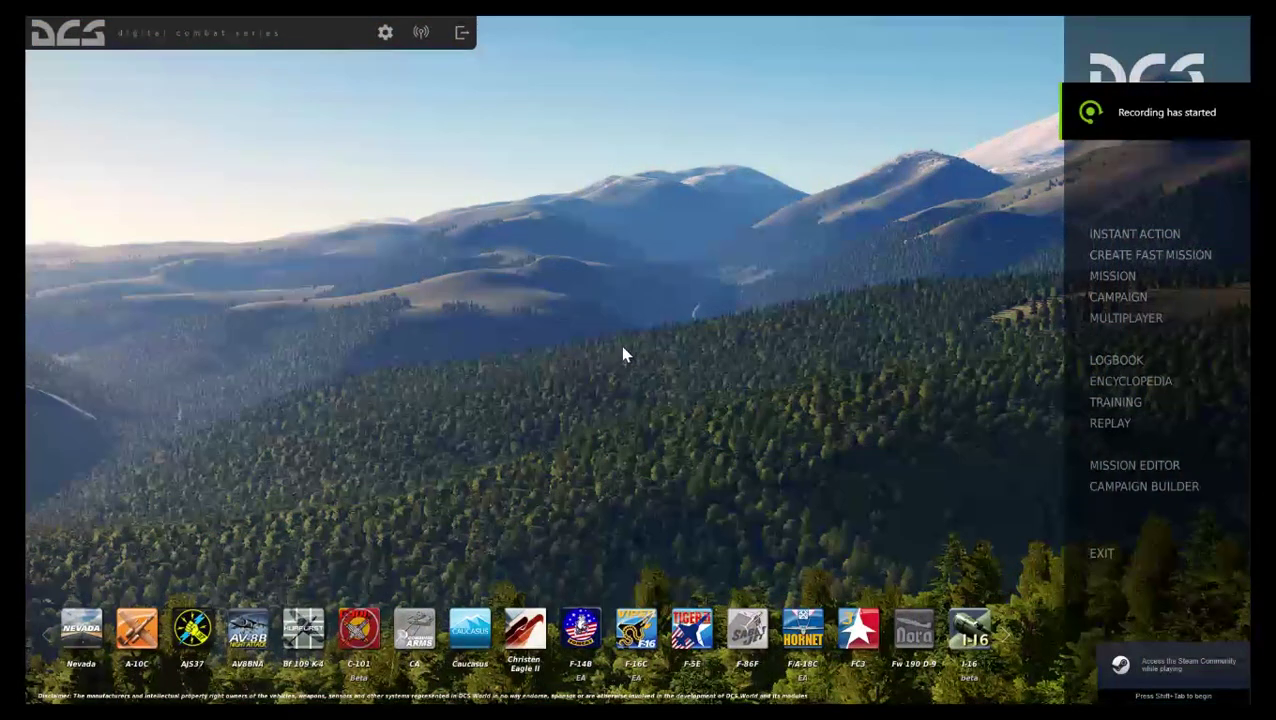
# - Create a new mission in the Mission Editor on the Caucasus map with the preset coalitions
pyautogui.click(1126, 468)
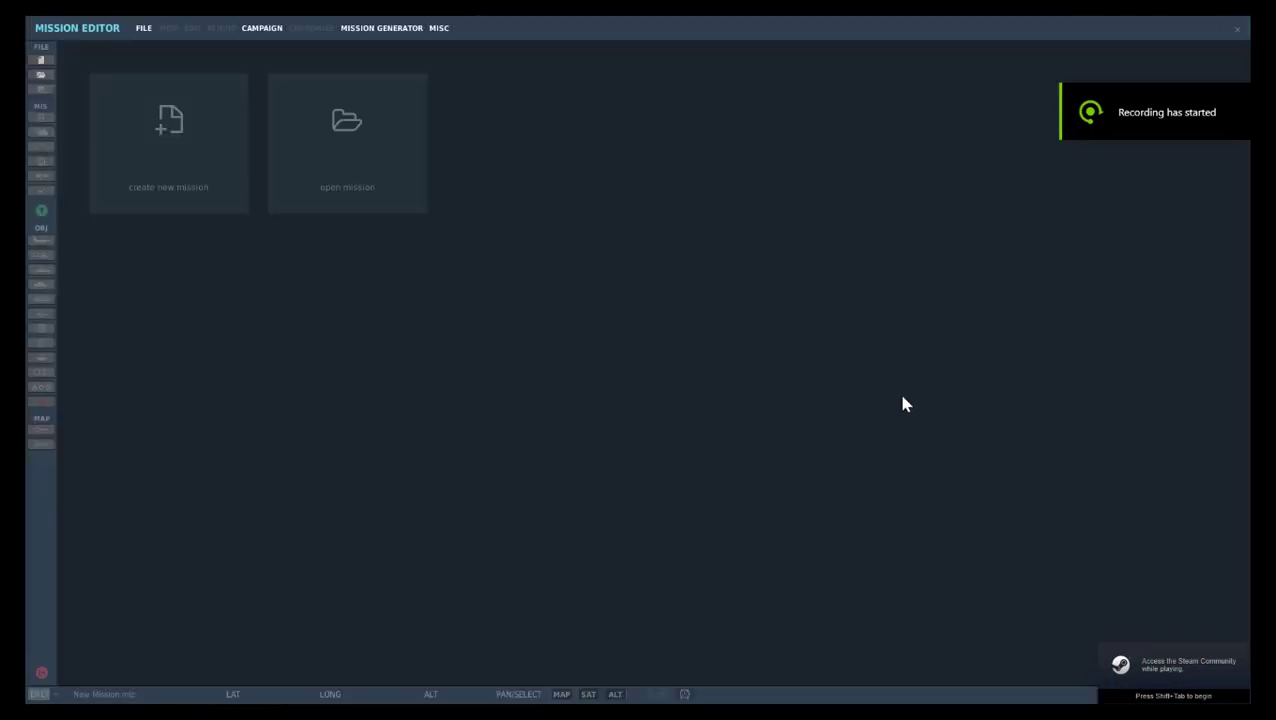
pyautogui.click(229, 161)
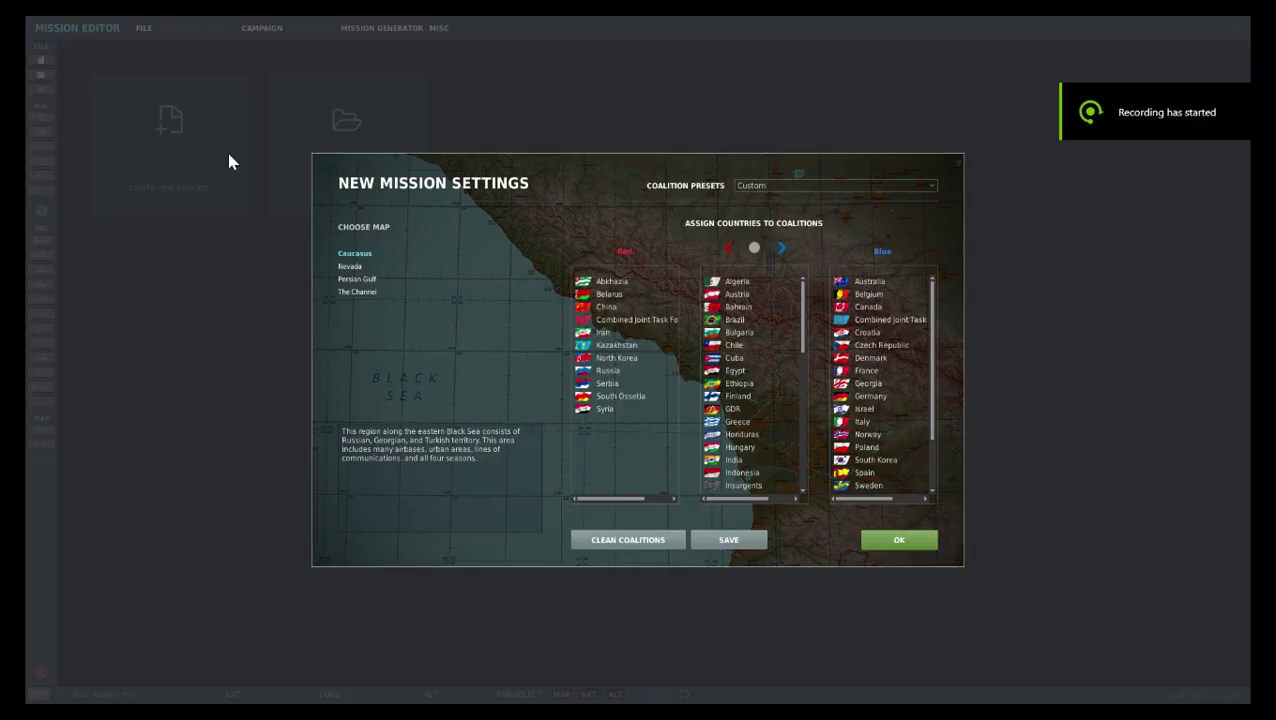
pyautogui.click(896, 541)
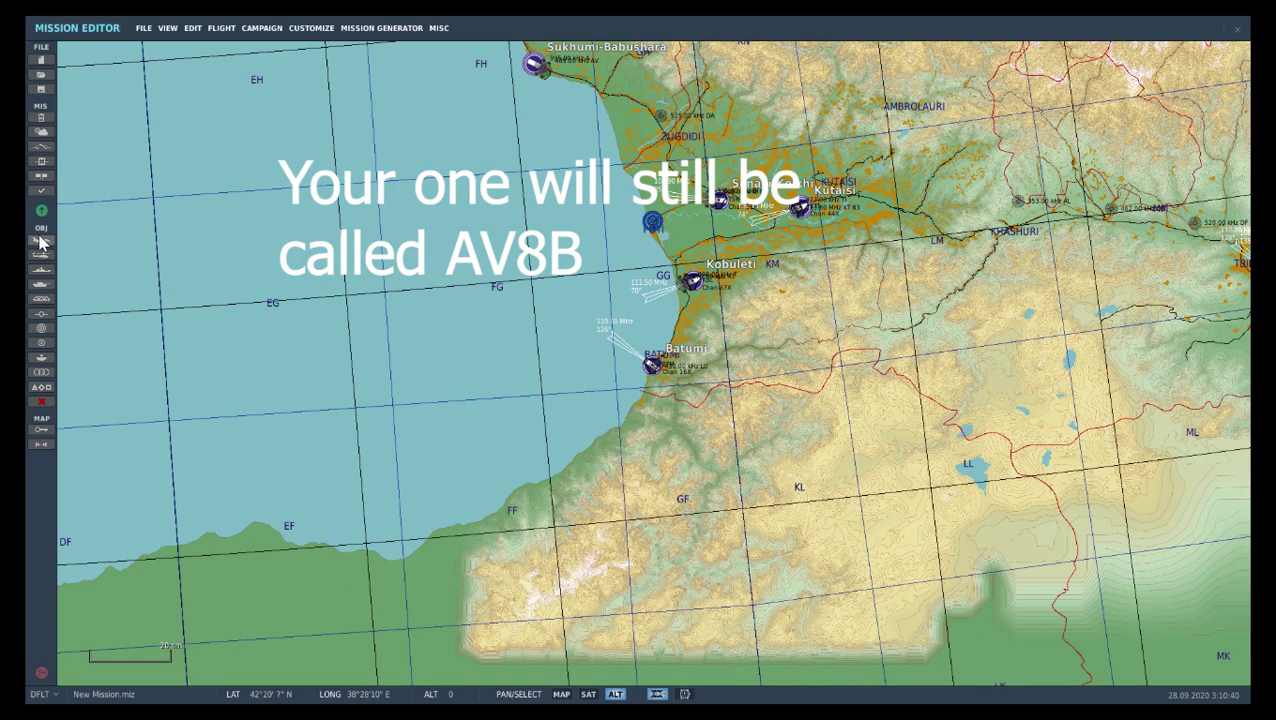
# - Add a USA airplane group of type F-35B at Batumi on the map
pyautogui.click(41, 240)
pyautogui.click(1072, 155)
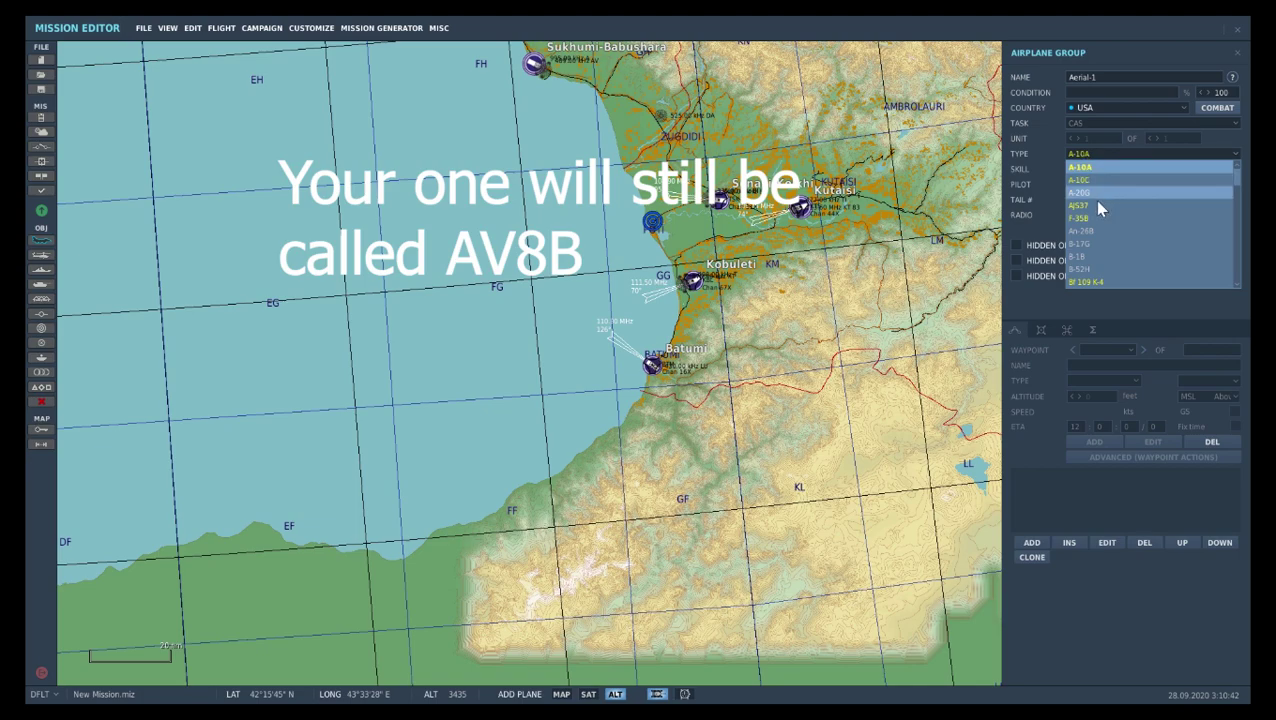
pyautogui.click(1091, 229)
pyautogui.click(1101, 158)
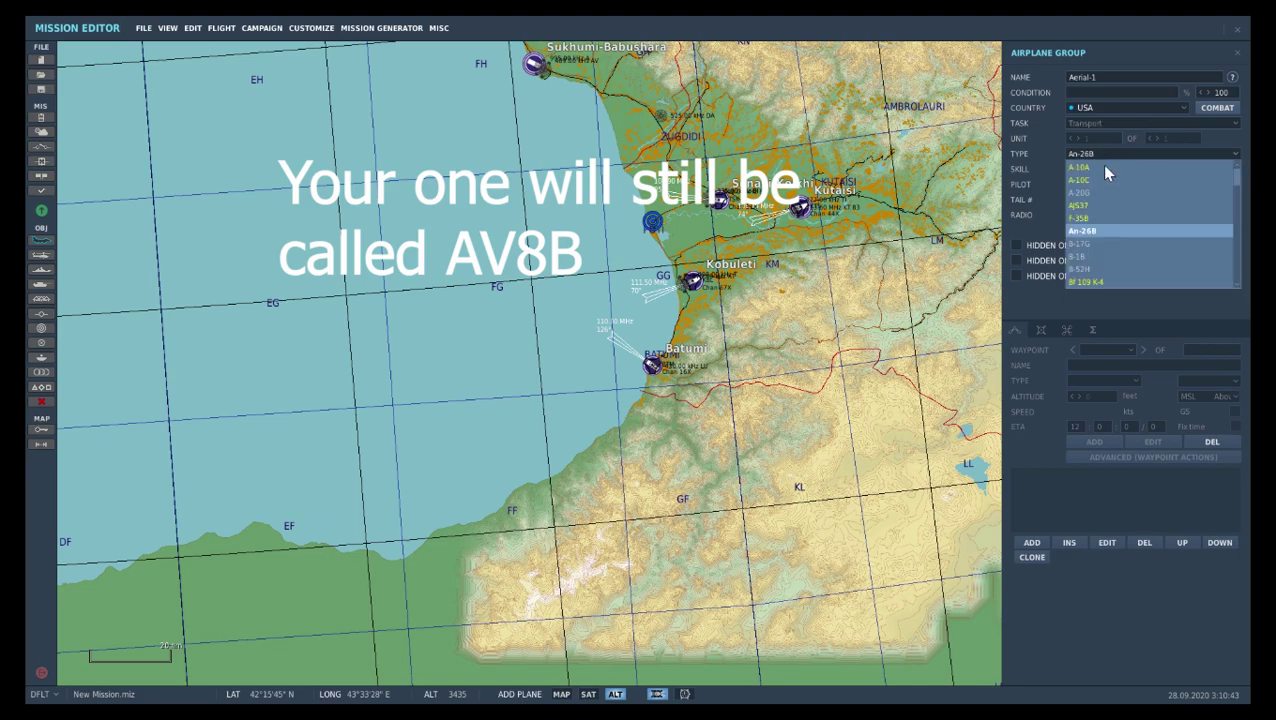
pyautogui.click(1100, 215)
pyautogui.click(654, 367)
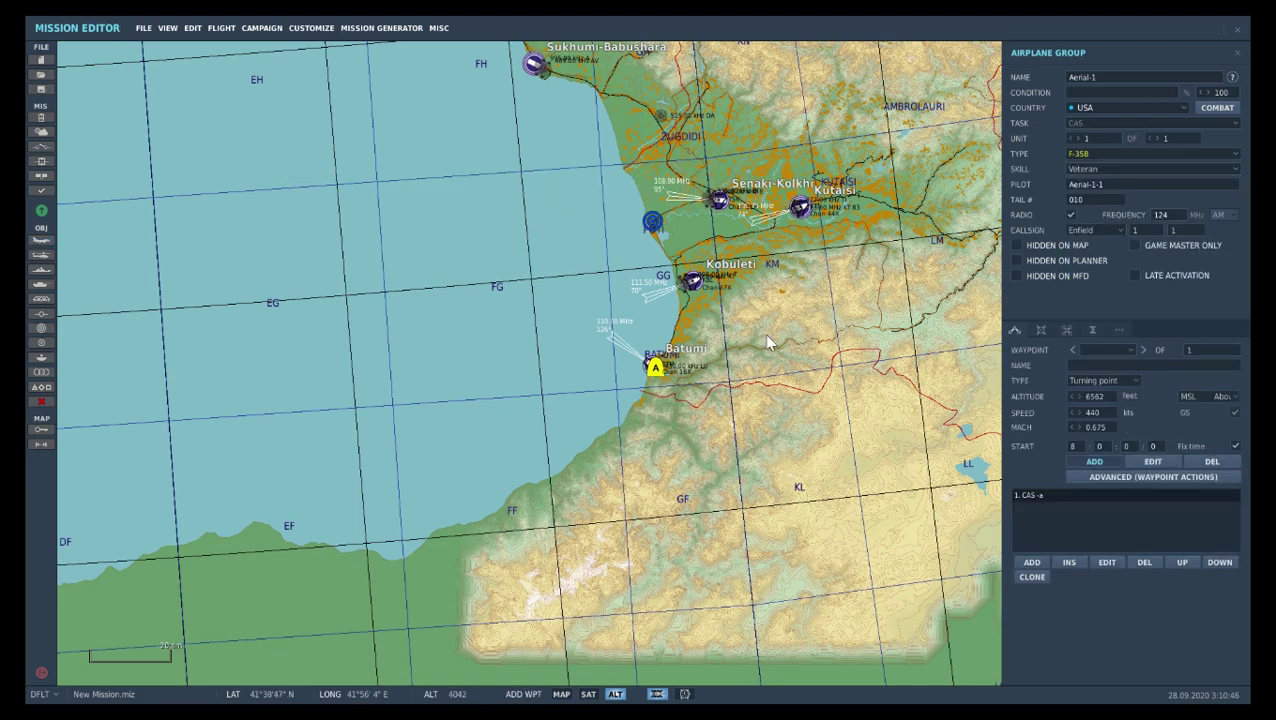
# - Set the F-35B's skill to Player and its first waypoint type to takeoff from runway
pyautogui.click(1097, 170)
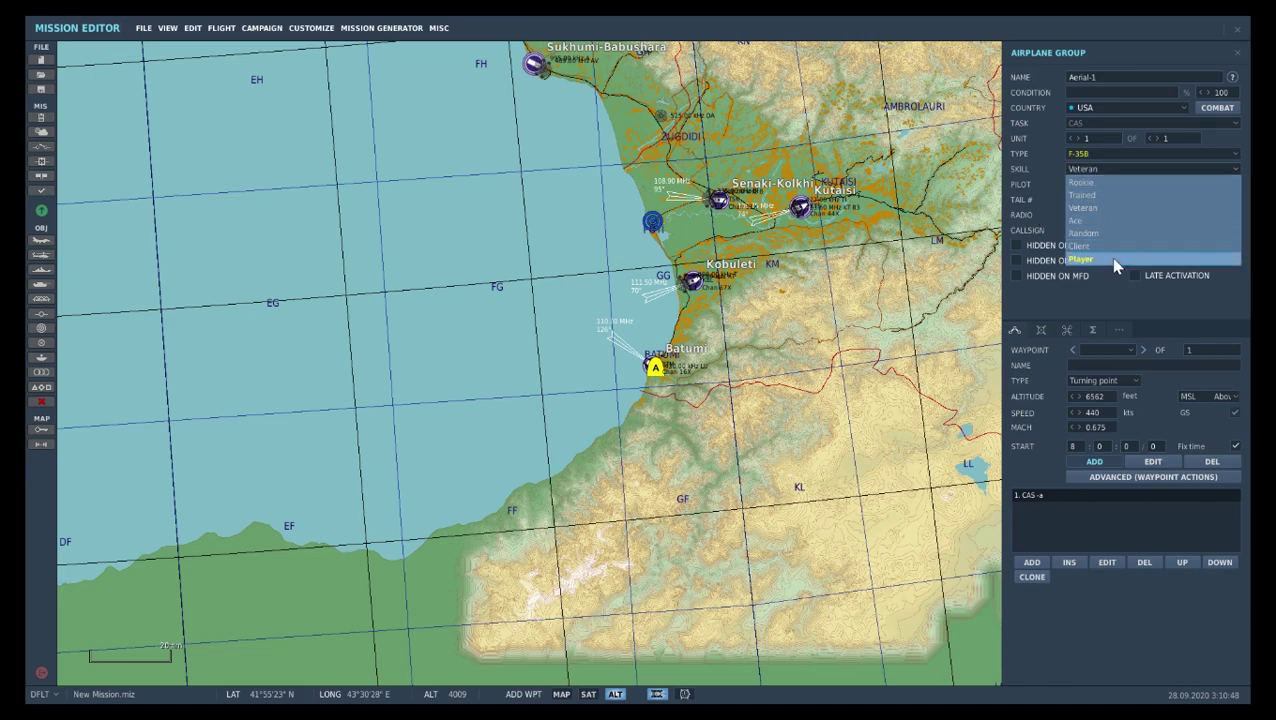
pyautogui.click(1111, 259)
pyautogui.click(1112, 380)
pyautogui.click(1119, 416)
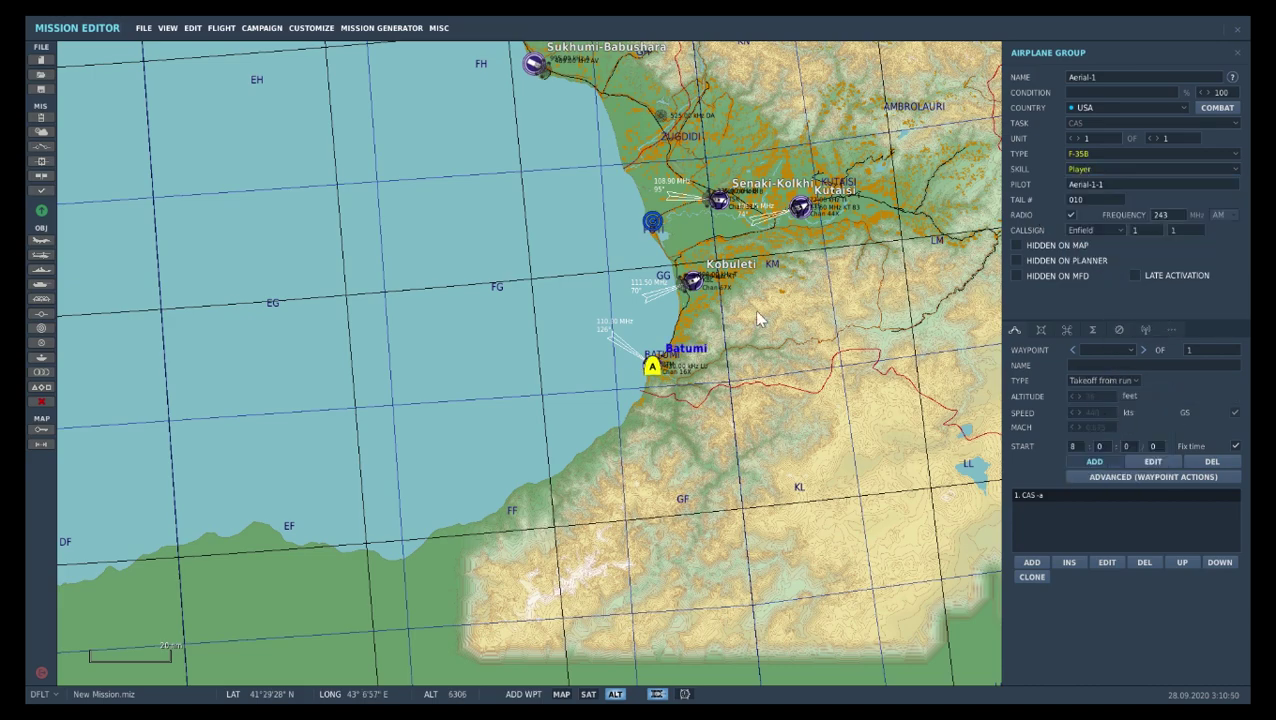
# - Fly the mission without saving its changes and start it from the briefing to check the replaced model
pyautogui.click(216, 30)
pyautogui.click(245, 57)
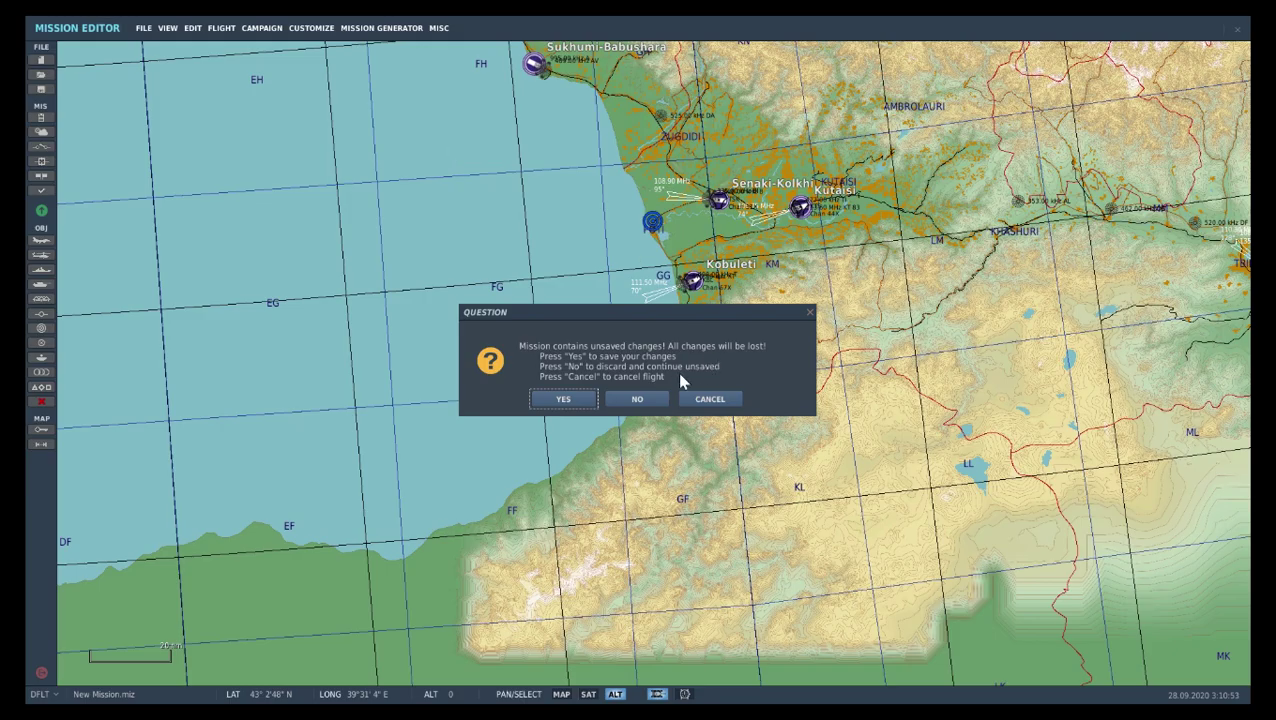
pyautogui.click(652, 400)
pyautogui.click(1036, 592)
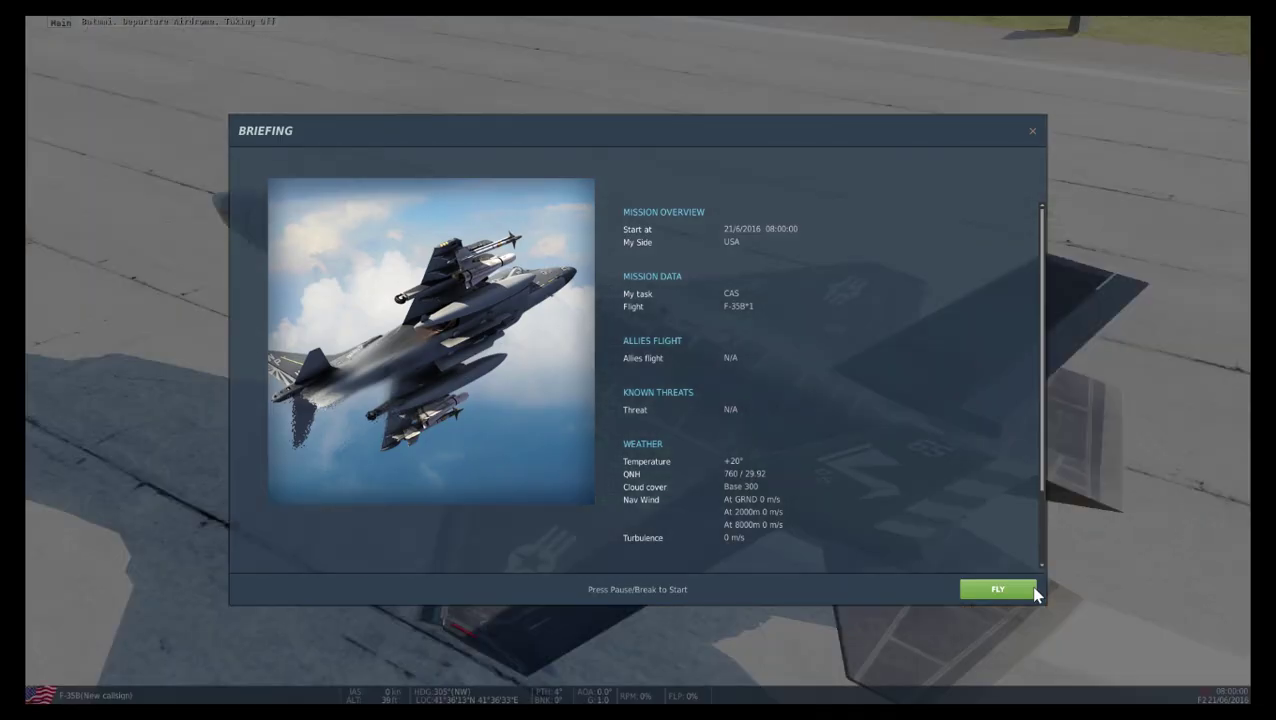
pyautogui.click(1034, 593)
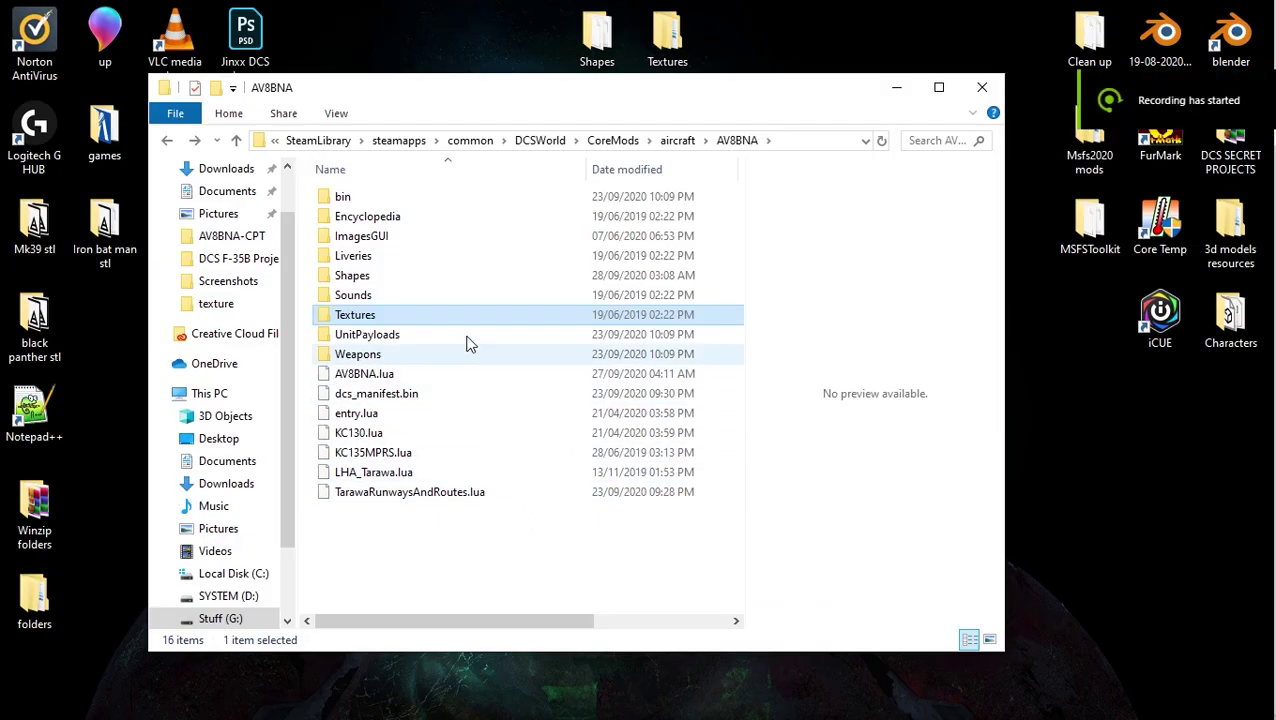
# - Go back from the CoreMods AV8BNA folder to DCSWorld and open Mods\aircraft\AV8BNA\Cockpit
pyautogui.press('BackSpace')
pyautogui.scroll(-1, 448, 380)
pyautogui.press('BackSpace')
pyautogui.press('BackSpace')
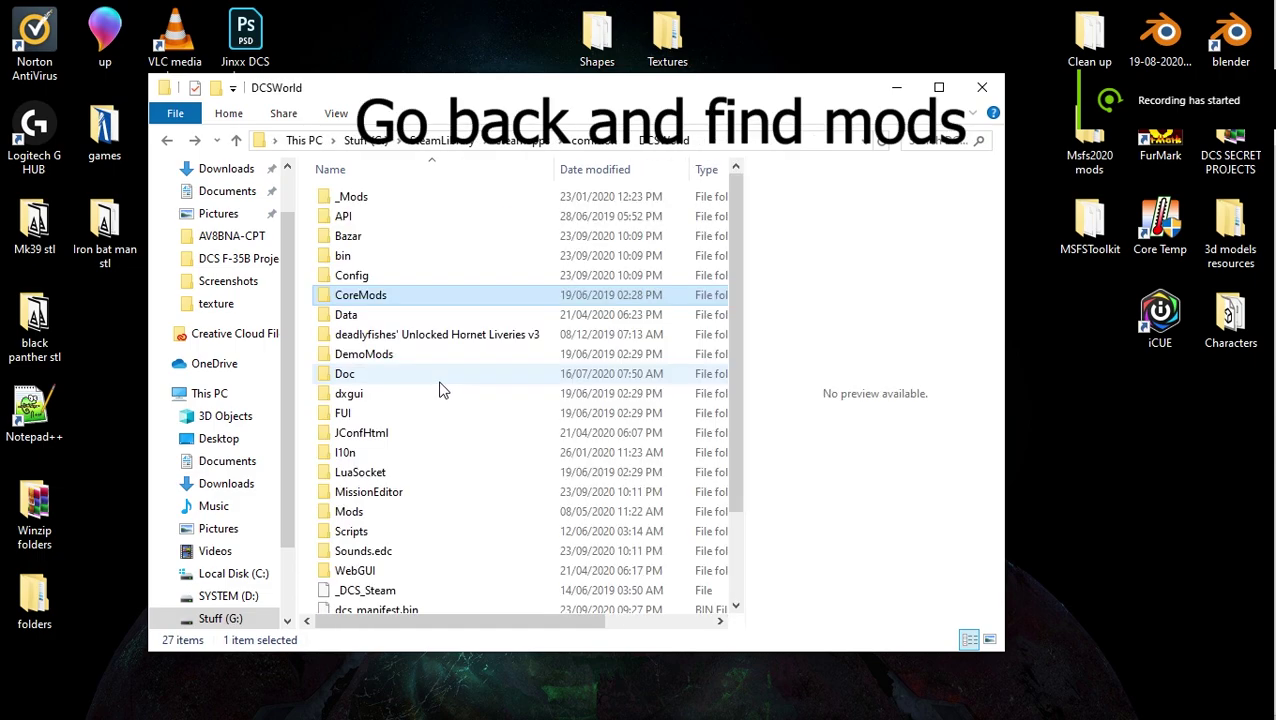
pyautogui.scroll(-2, 441, 388)
pyautogui.click(378, 408)
pyautogui.doubleClick(378, 408)
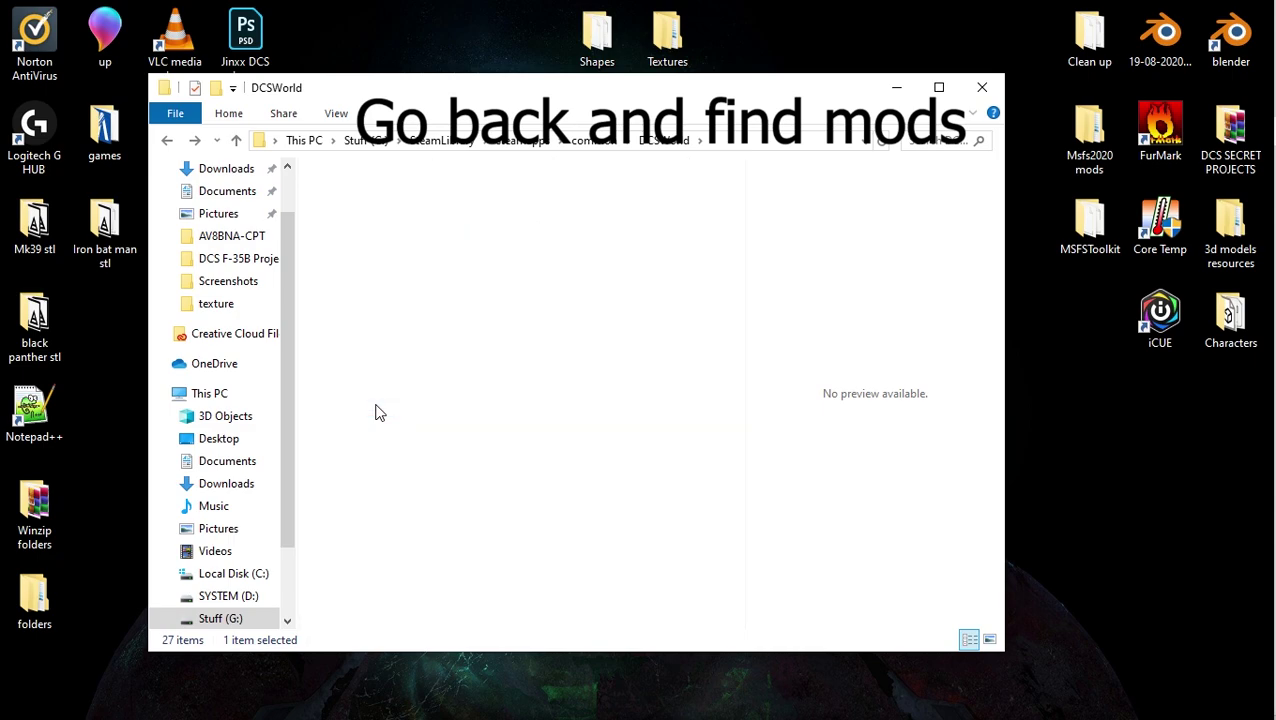
pyautogui.doubleClick(390, 199)
pyautogui.doubleClick(365, 255)
pyautogui.doubleClick(371, 218)
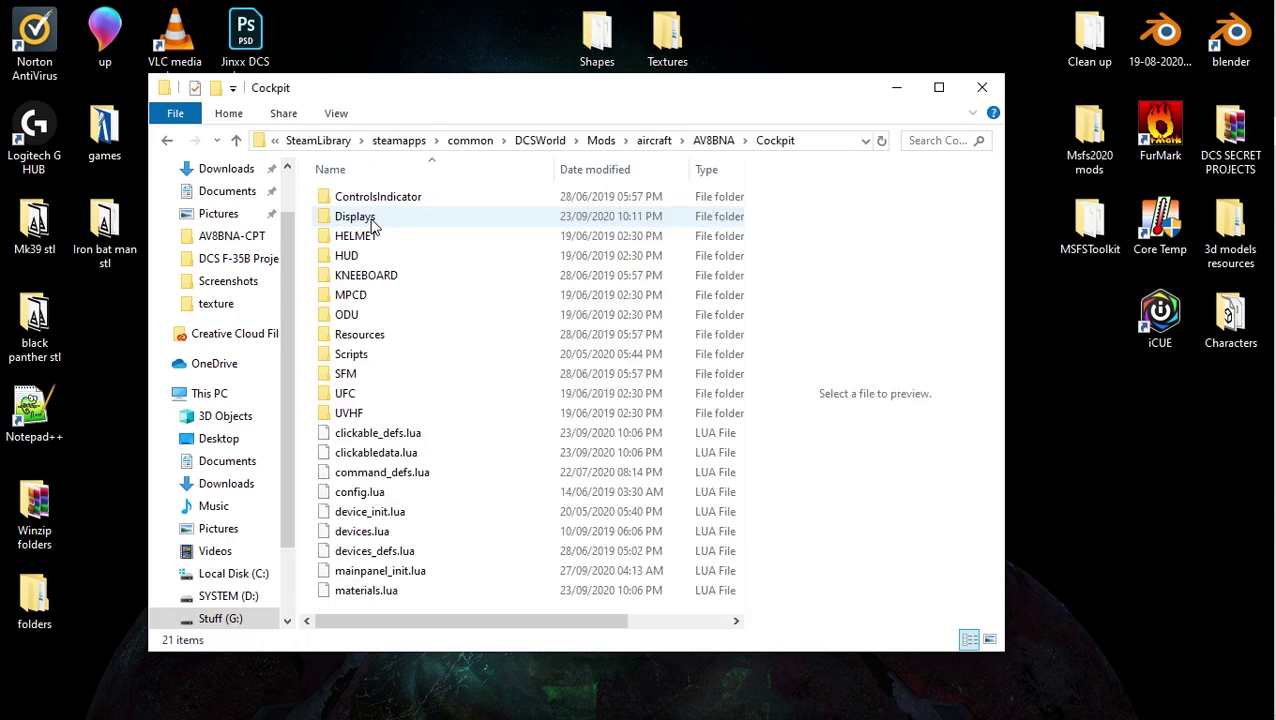
# - Open mainpanel_init.lua in Notepad++ and select the cockpit_local_point value on line 20, including its braces
pyautogui.click(393, 572)
pyautogui.rightClick(393, 570)
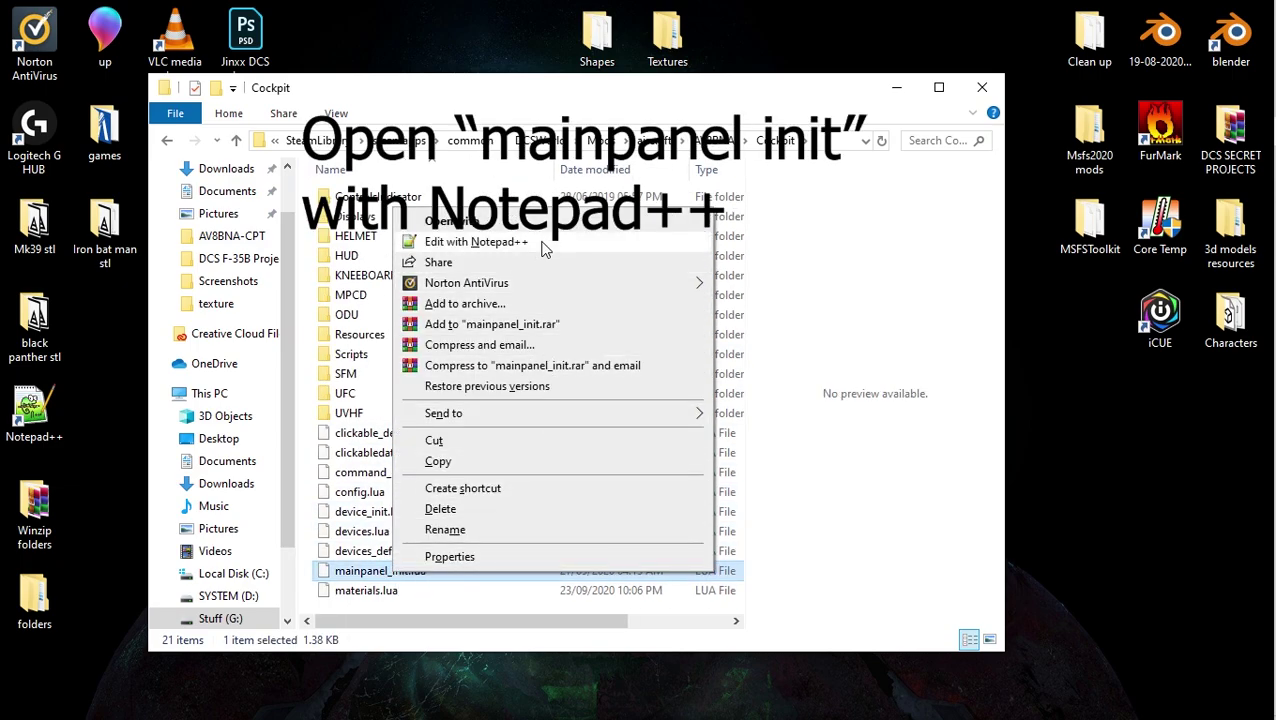
pyautogui.click(545, 243)
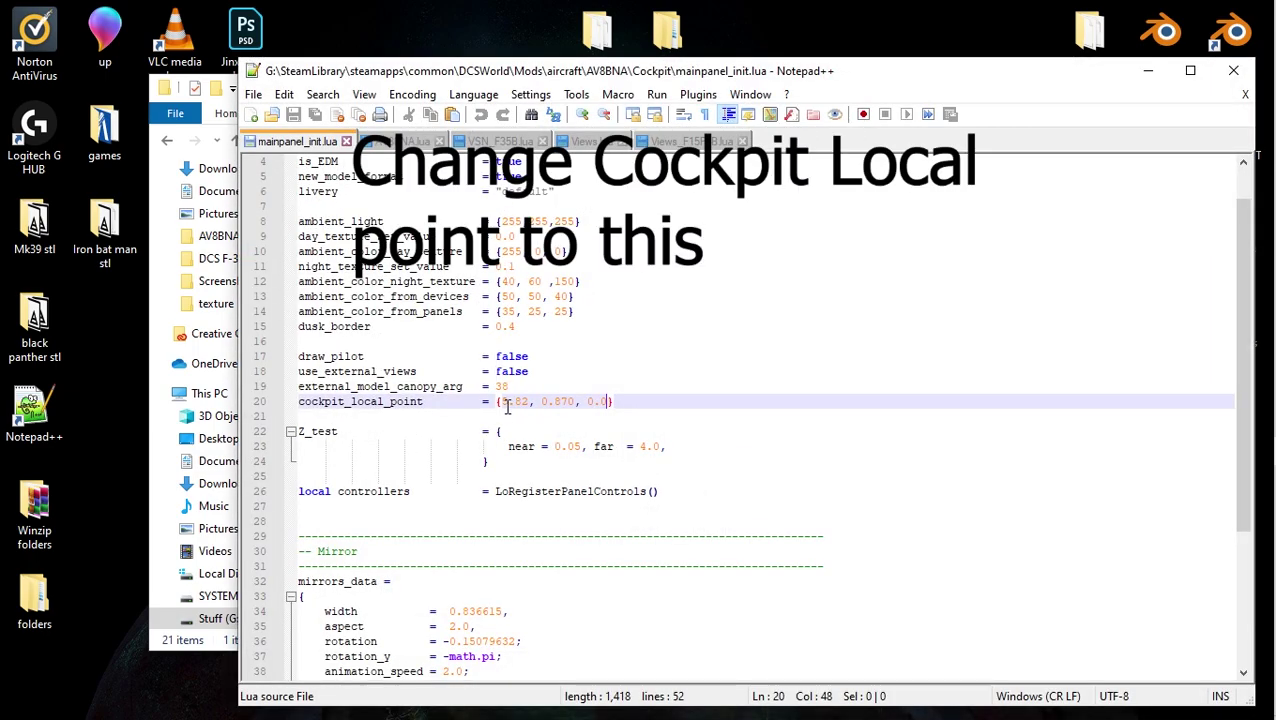
pyautogui.moveTo(497, 402); pyautogui.dragTo(617, 402)
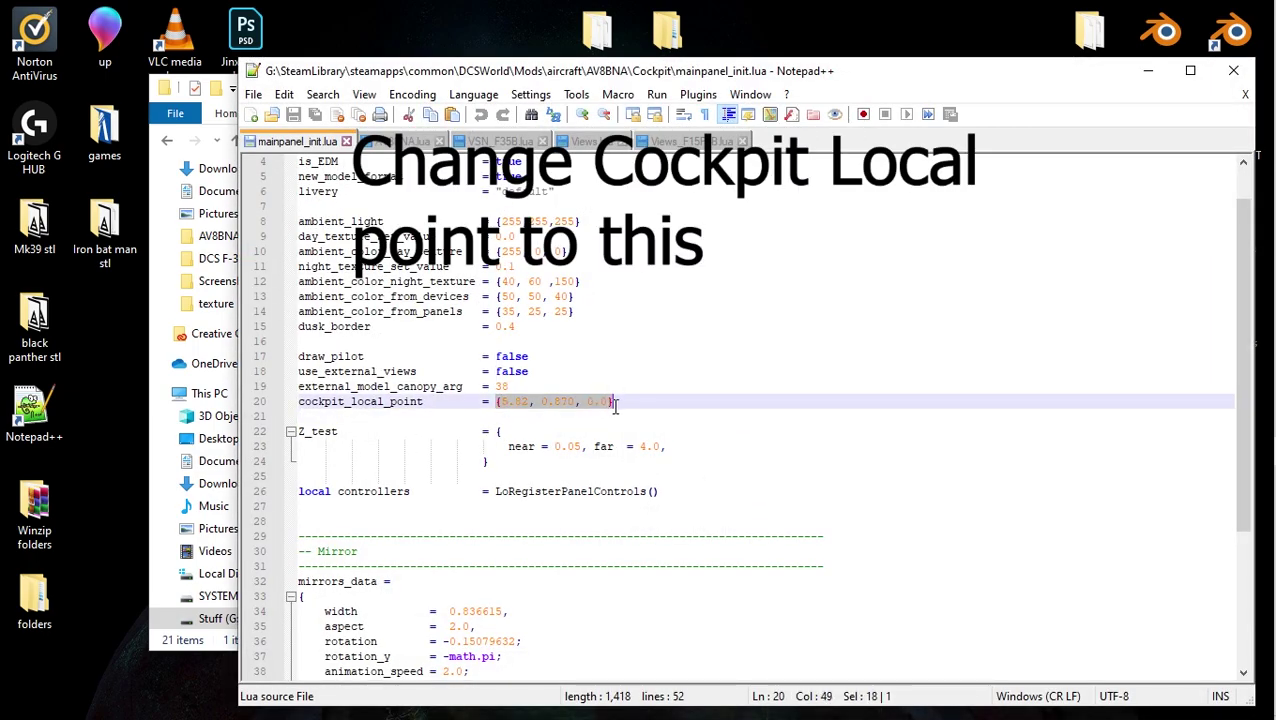